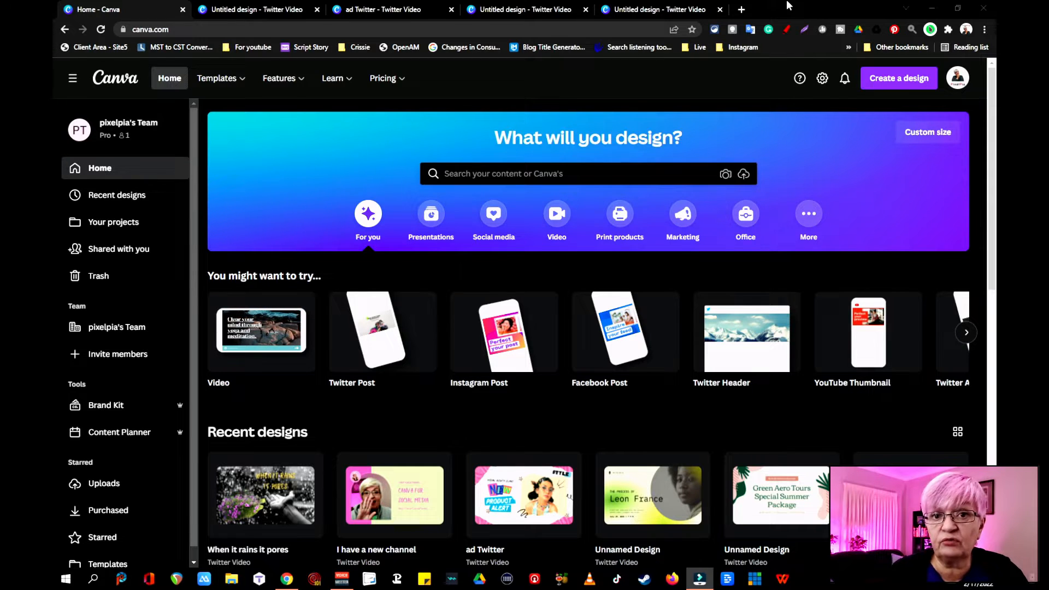
- Preview the animations of the "Let's Talk About Periods" and "Green Aero Tours" Twitter video designs
{"action": "left_click", "coordinate": [568, 8]}
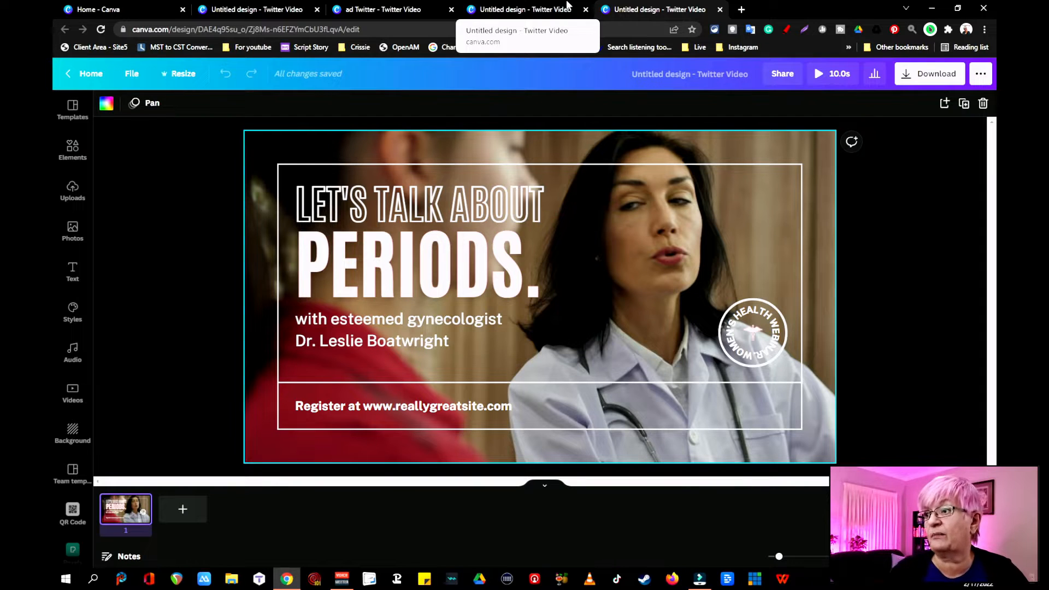
{"action": "left_click", "coordinate": [839, 74]}
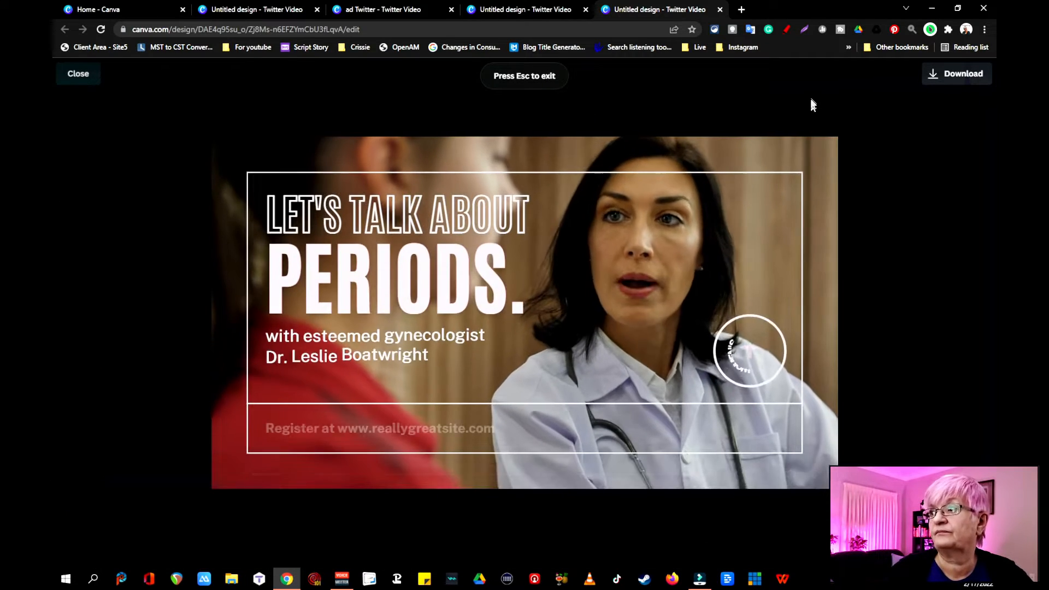
{"action": "left_click", "coordinate": [536, 9]}
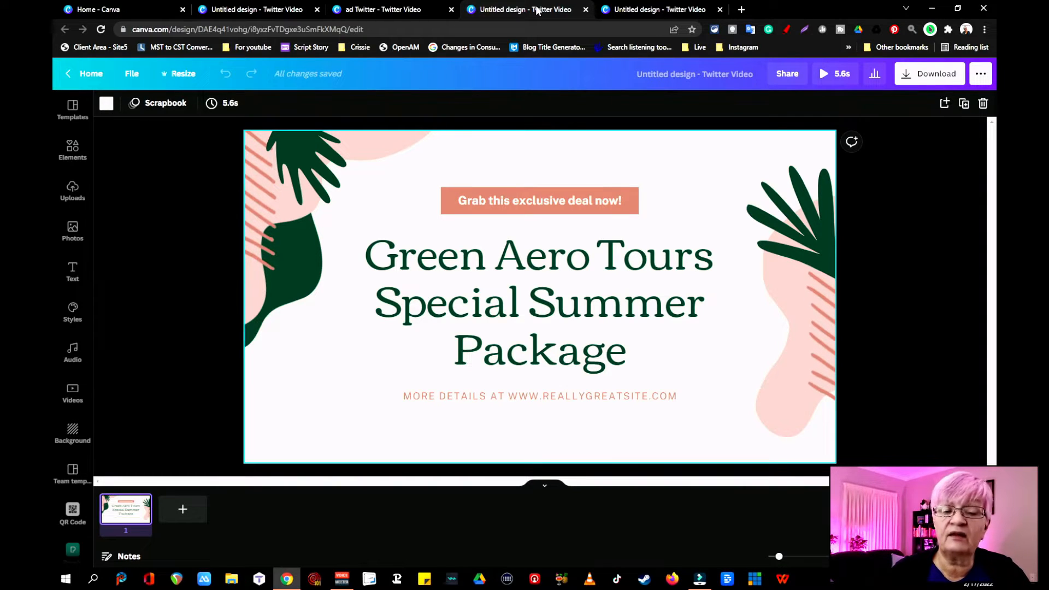
{"action": "left_click", "coordinate": [841, 74]}
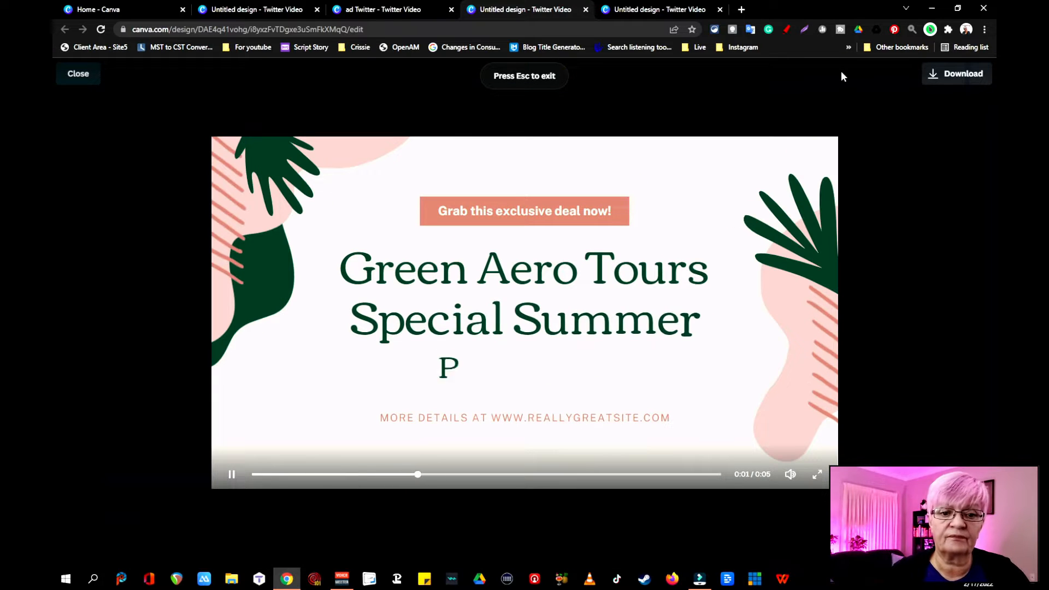
- Preview the "ad Twitter" product alert design and open the yellow-green interview announcement design for playback
{"action": "left_click", "coordinate": [397, 10]}
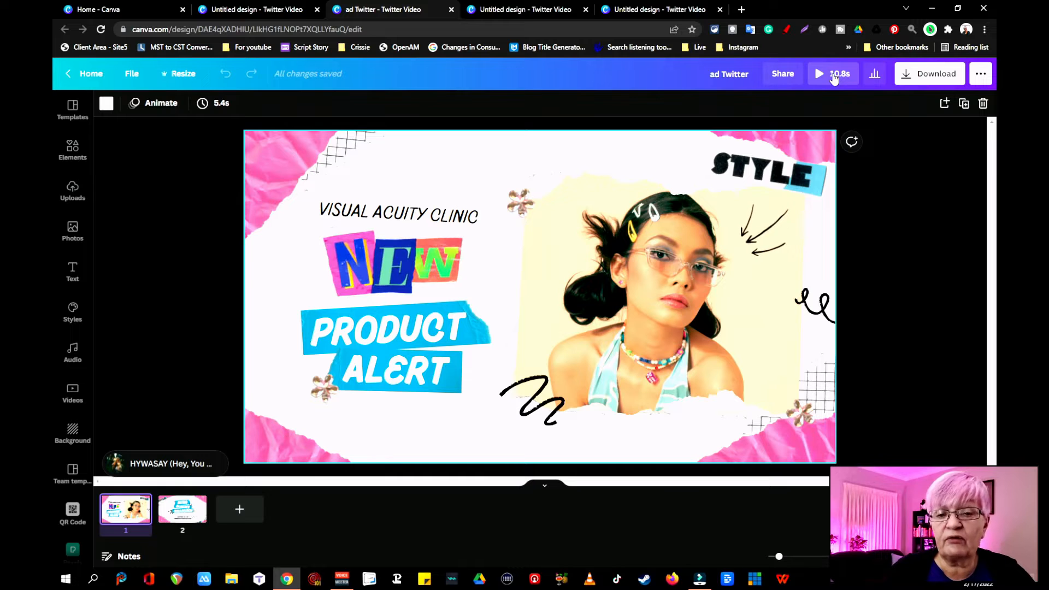
{"action": "left_click", "coordinate": [833, 77]}
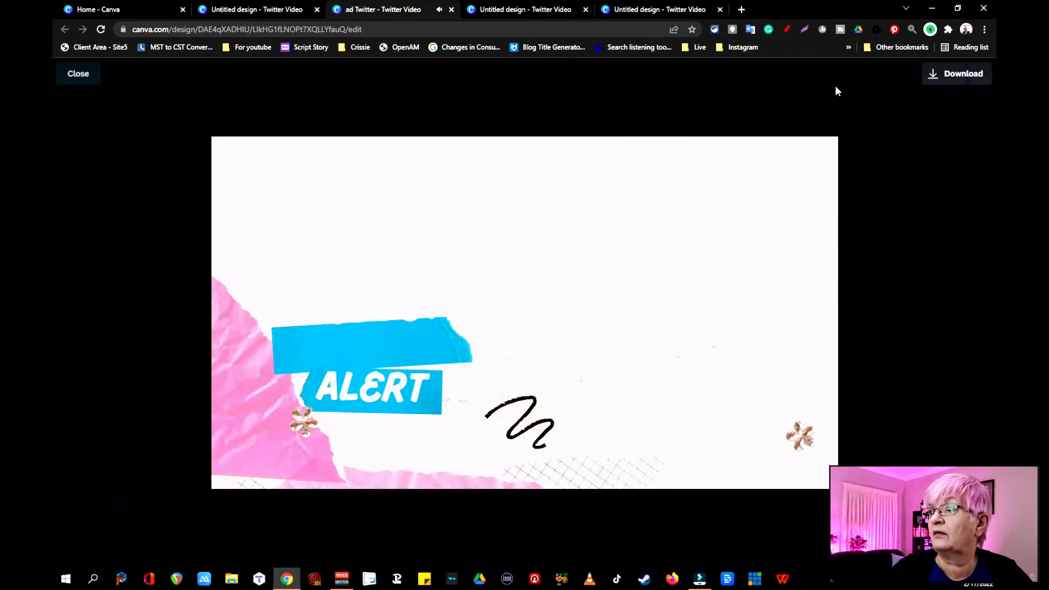
{"action": "left_click", "coordinate": [82, 73]}
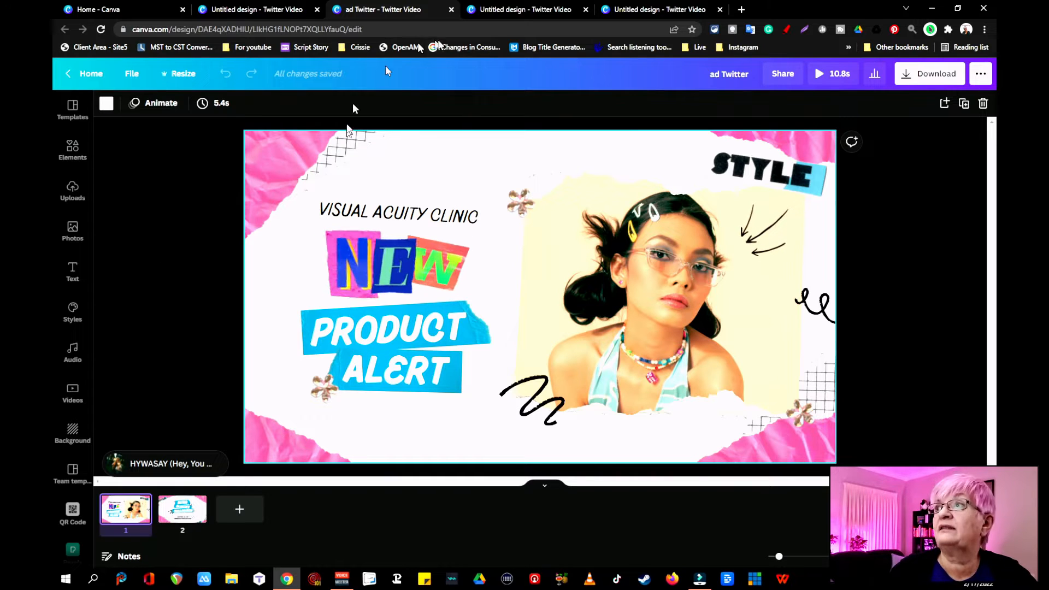
{"action": "left_click", "coordinate": [249, 8]}
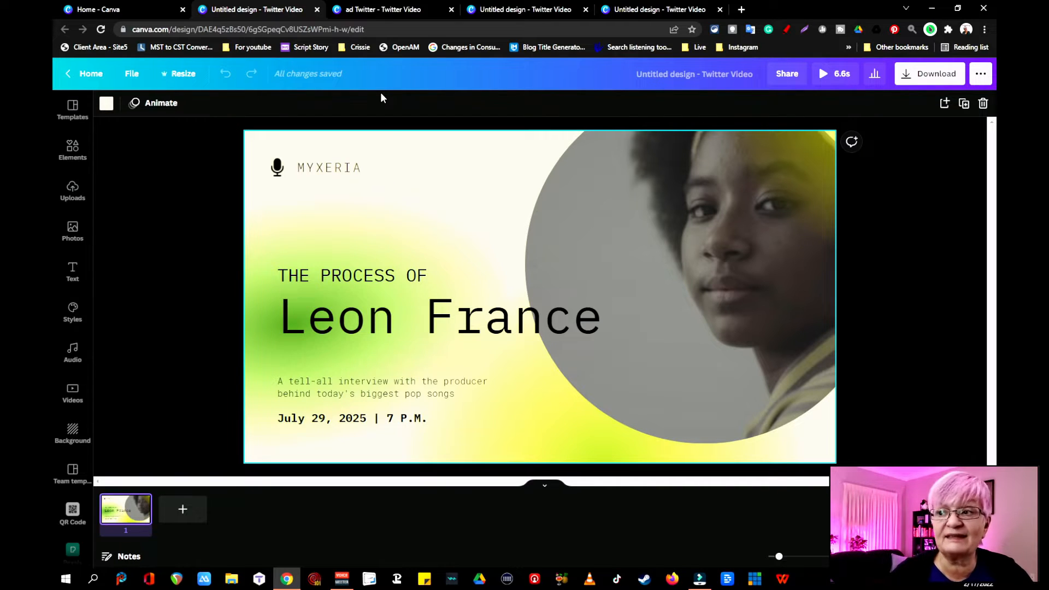
{"action": "left_click", "coordinate": [832, 81]}
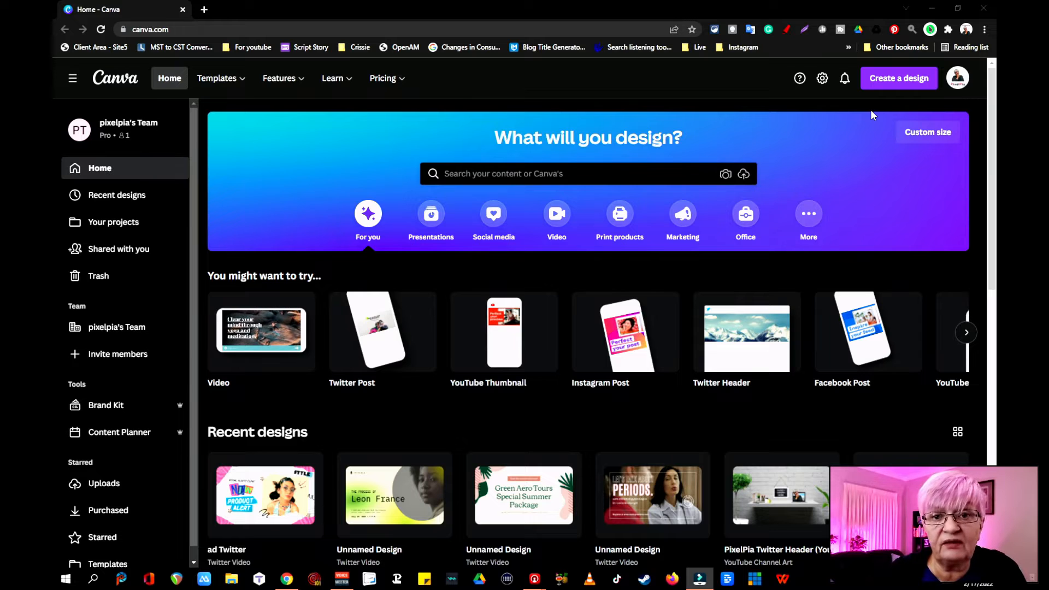
- Create a new design of the Twitter Video type, finding it with the search term "twitter video"
{"action": "left_click", "coordinate": [898, 78]}
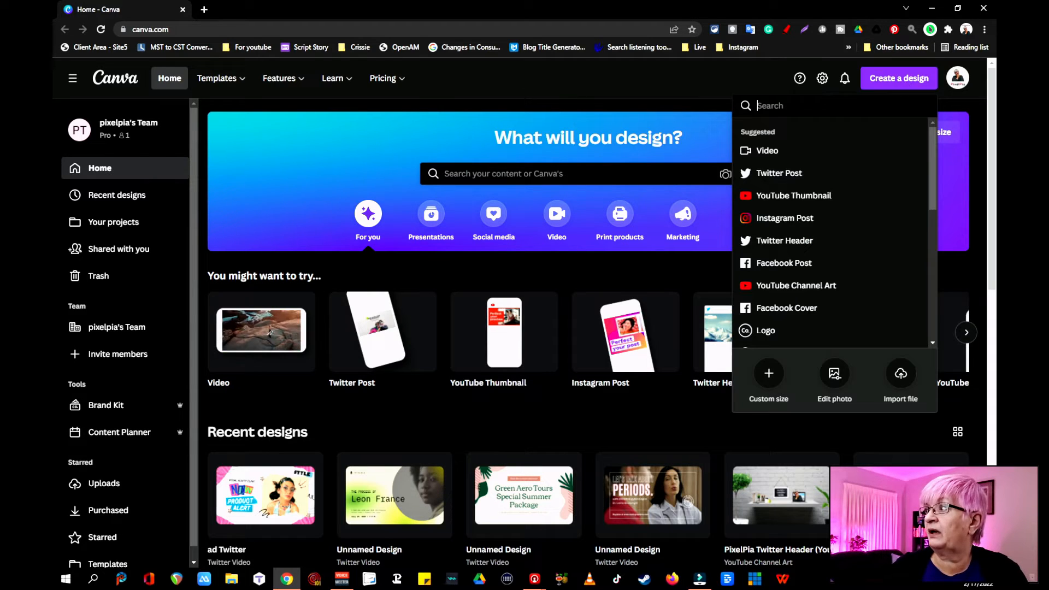
{"action": "type", "text": "tw"}
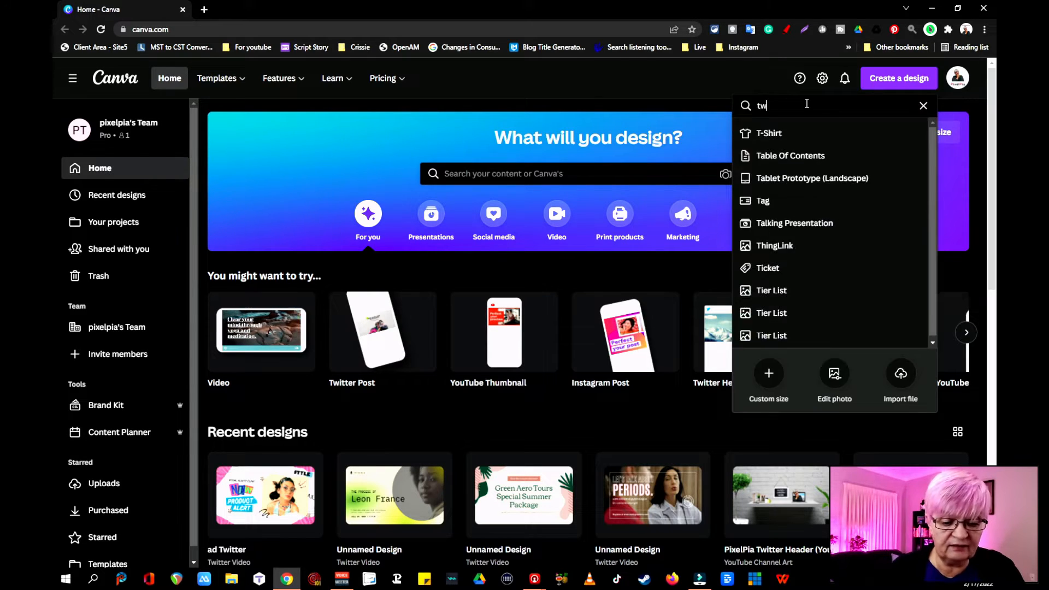
{"action": "type", "text": "itter video"}
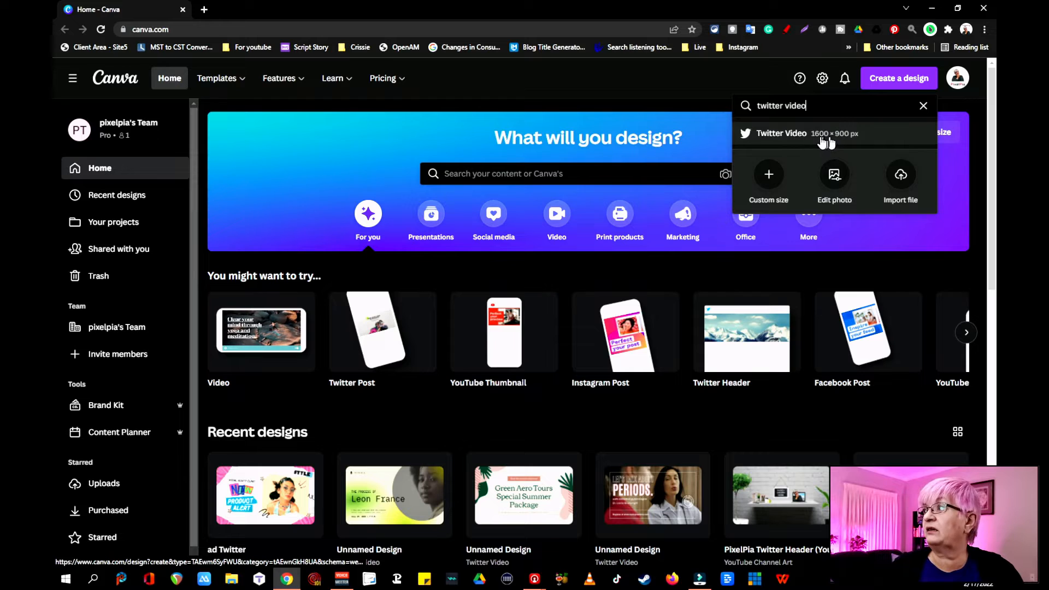
{"action": "left_click", "coordinate": [782, 134]}
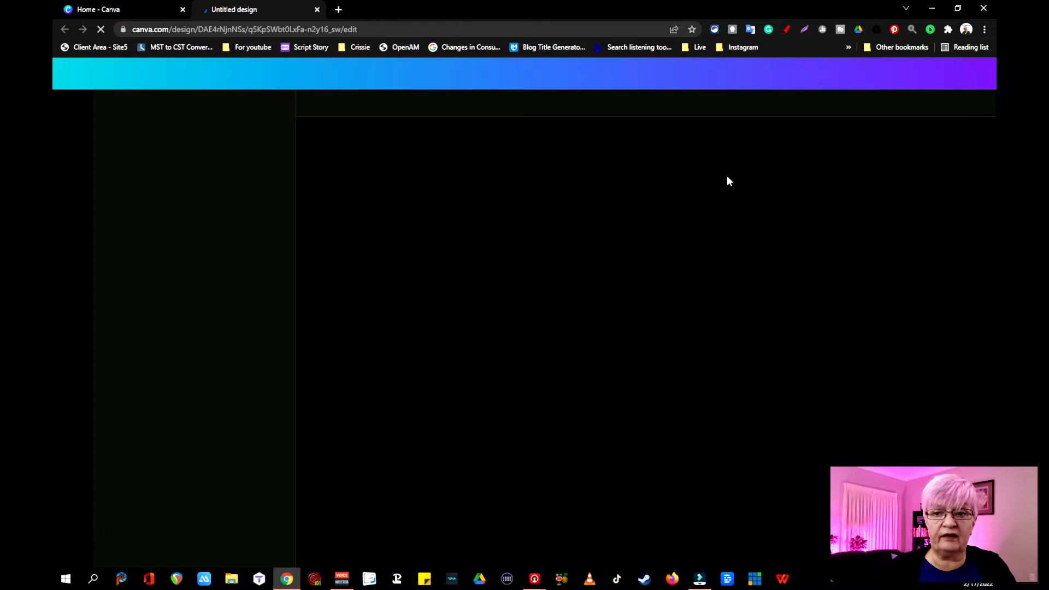
- Apply the green "We're looking for a Brand Designer" template to the blank page
{"action": "scroll", "coordinate": [235, 328], "scroll_direction": "down", "scroll_amount": 10}
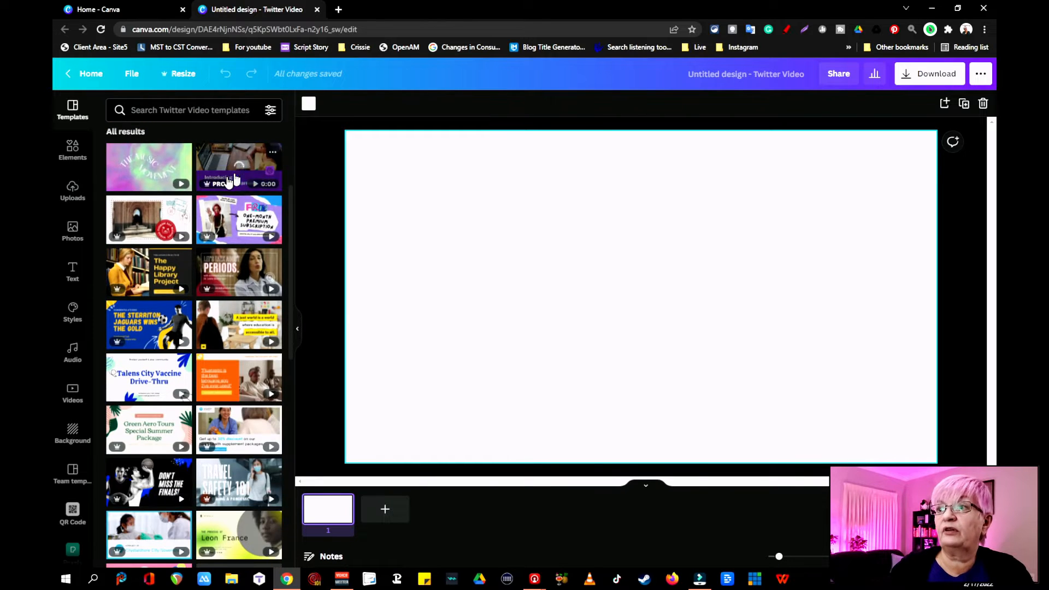
{"action": "scroll", "coordinate": [230, 397], "scroll_direction": "down", "scroll_amount": 3}
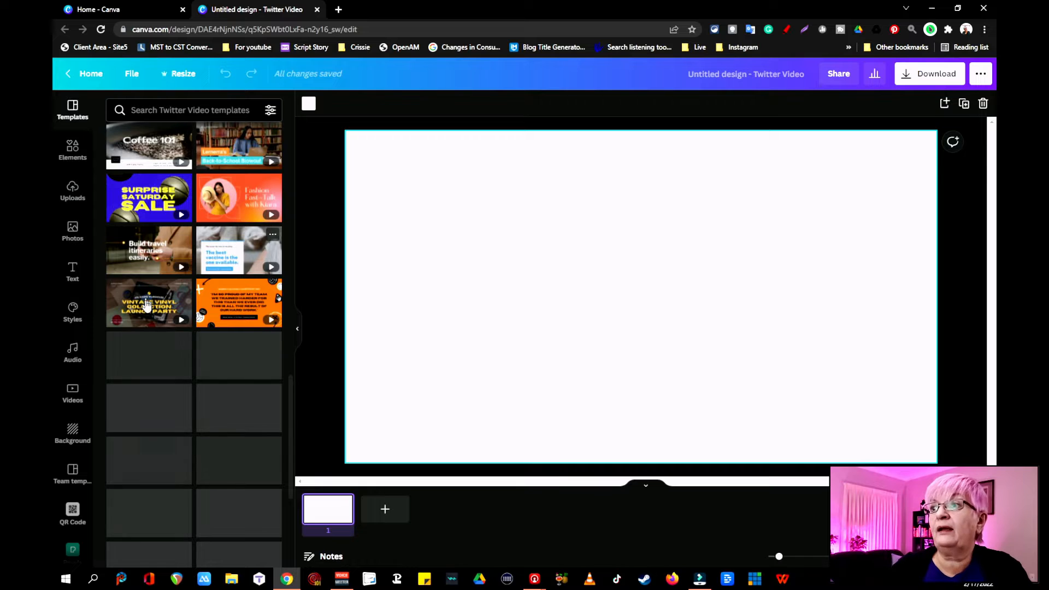
{"action": "scroll", "coordinate": [153, 284], "scroll_direction": "down", "scroll_amount": 3}
{"action": "left_click", "coordinate": [231, 426]}
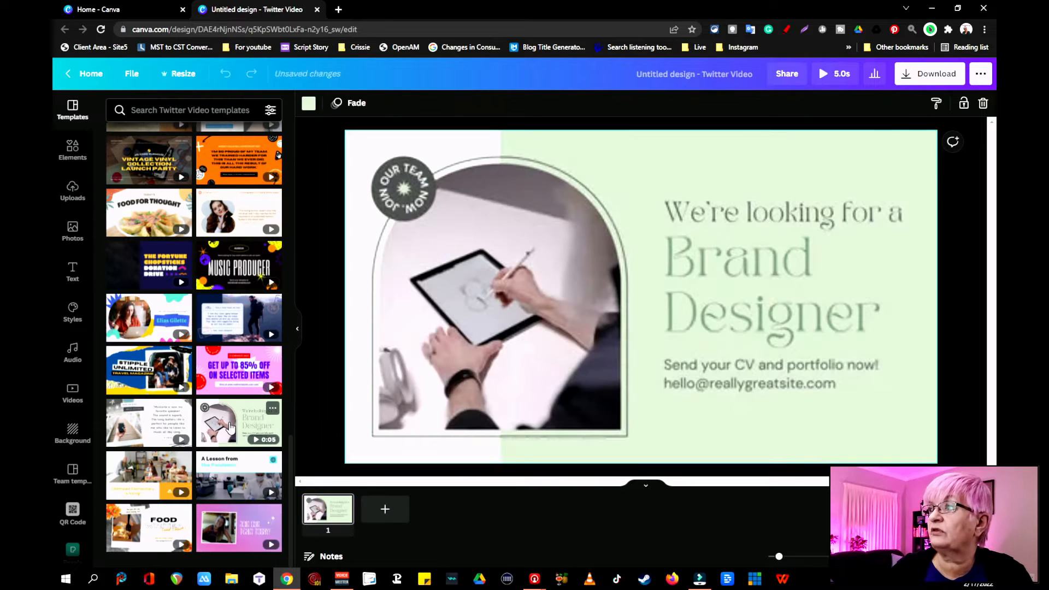
- Detach the tablet-drawing video from the arched frame and delete it from the page
{"action": "left_click", "coordinate": [543, 334]}
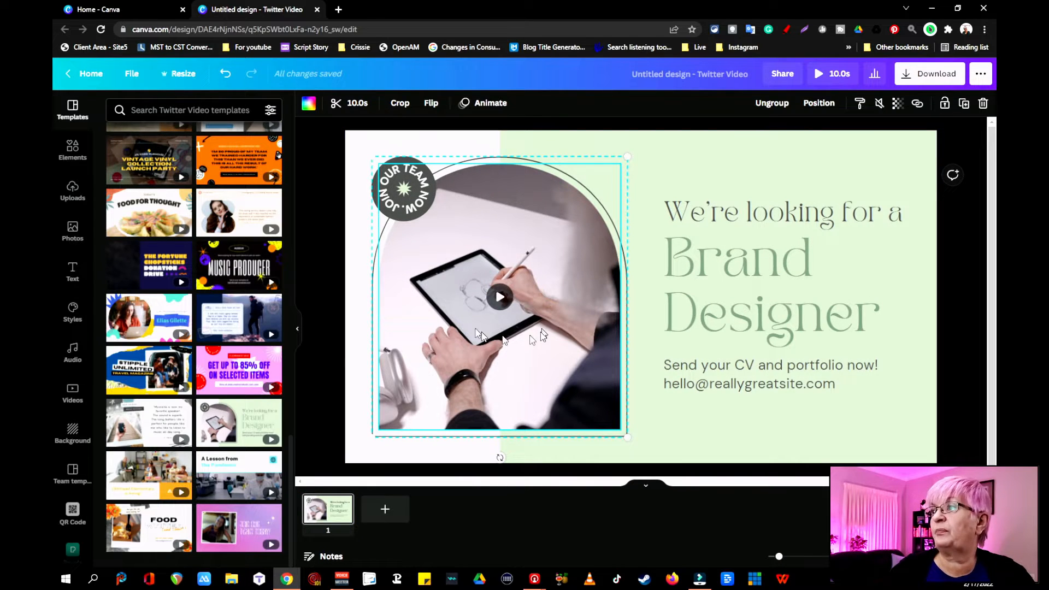
{"action": "right_click", "coordinate": [504, 338]}
{"action": "left_click", "coordinate": [457, 372]}
{"action": "right_click", "coordinate": [457, 371]}
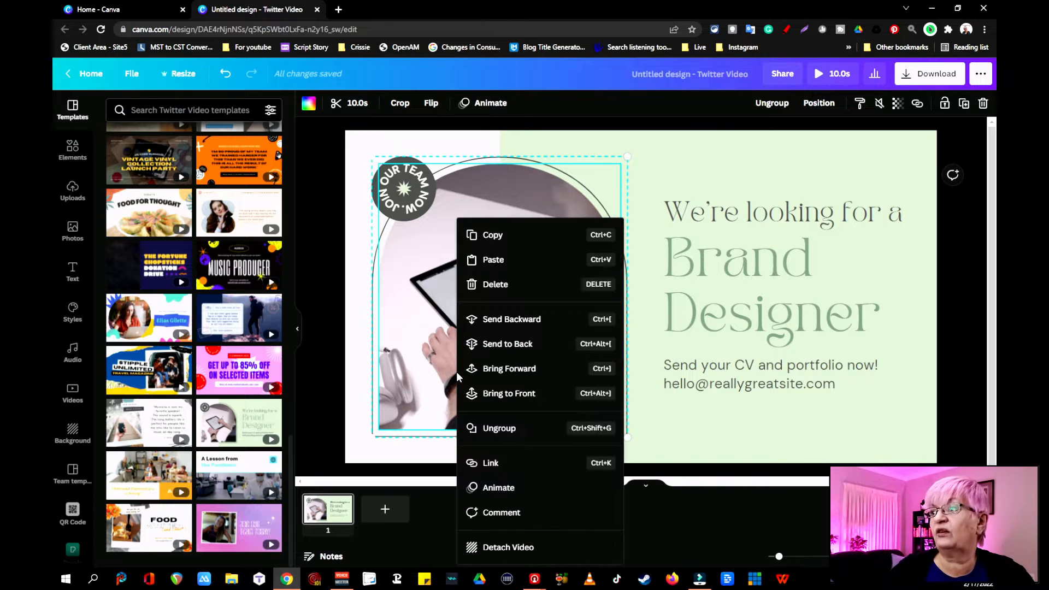
{"action": "left_click", "coordinate": [516, 547]}
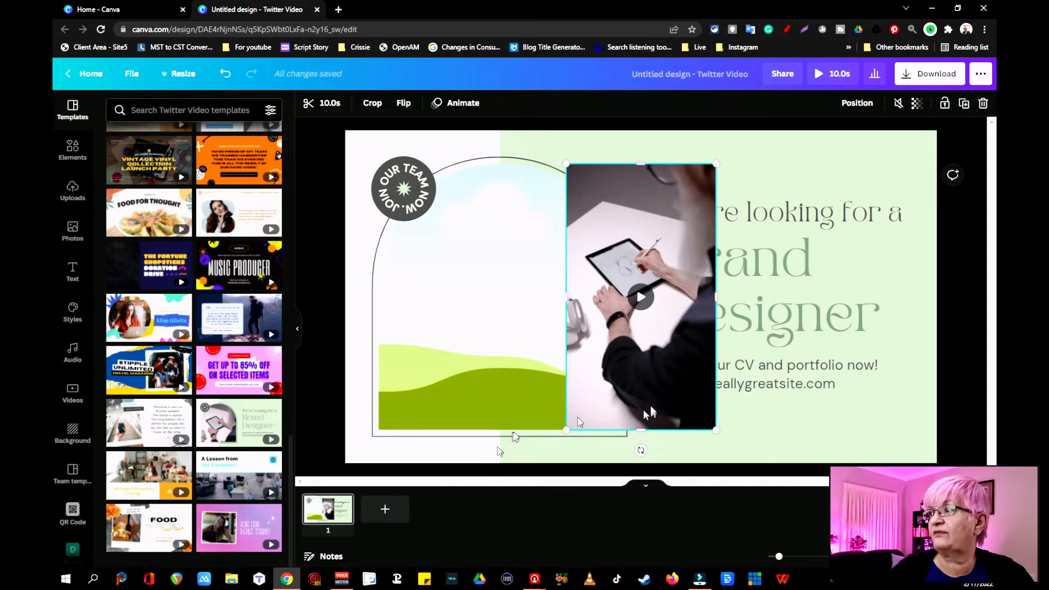
{"action": "key", "text": "Delete"}
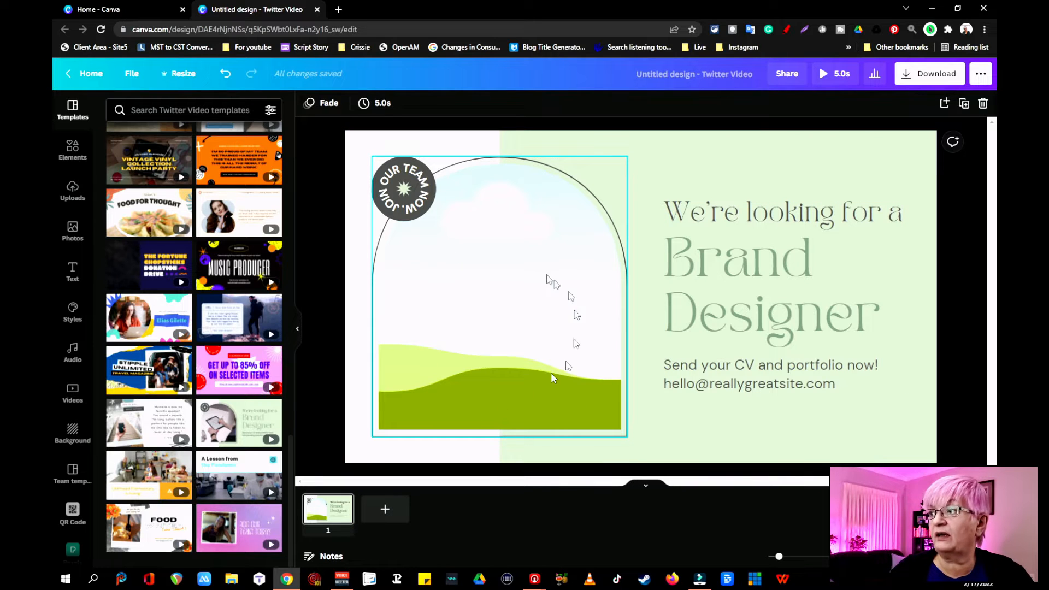
- Add the 1.9-second uploaded video of the waving woman and place it into the empty arched frame
{"action": "left_click", "coordinate": [71, 193]}
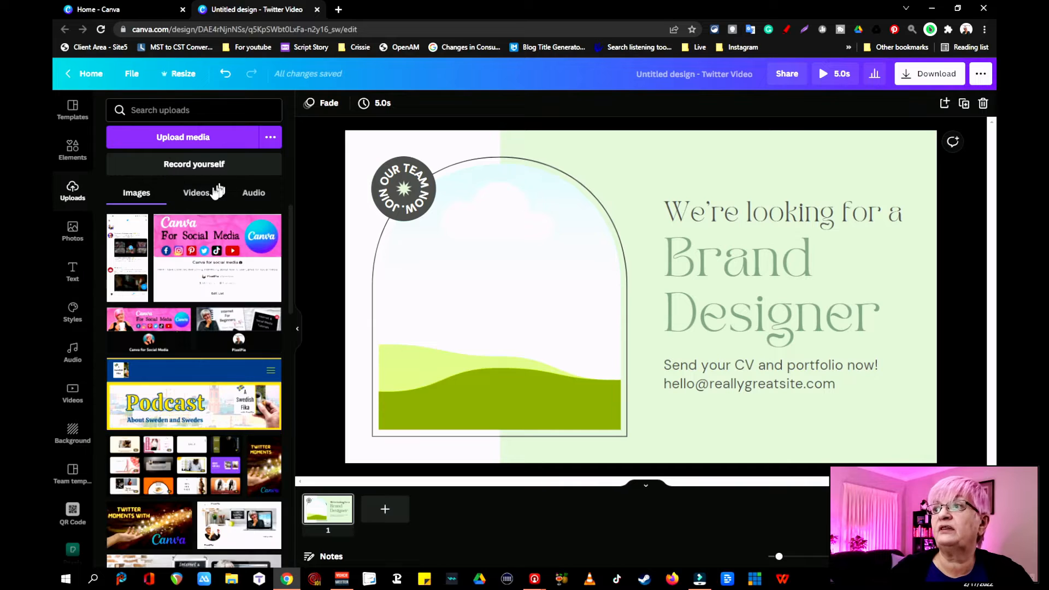
{"action": "left_click", "coordinate": [196, 193]}
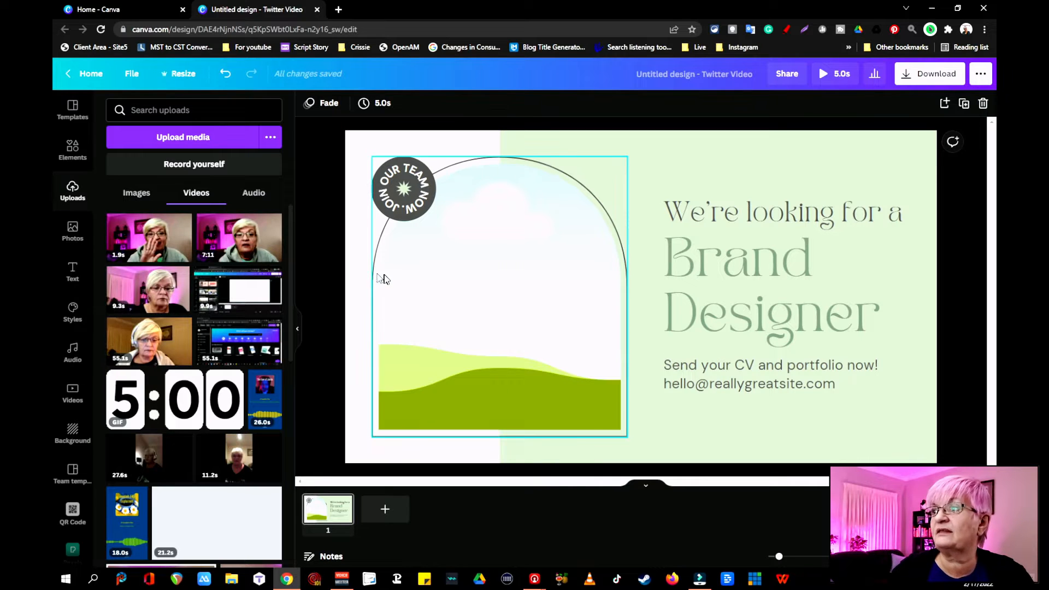
{"action": "left_click_drag", "start_coordinate": [382, 276], "coordinate": [420, 280]}
{"action": "left_click", "coordinate": [149, 238]}
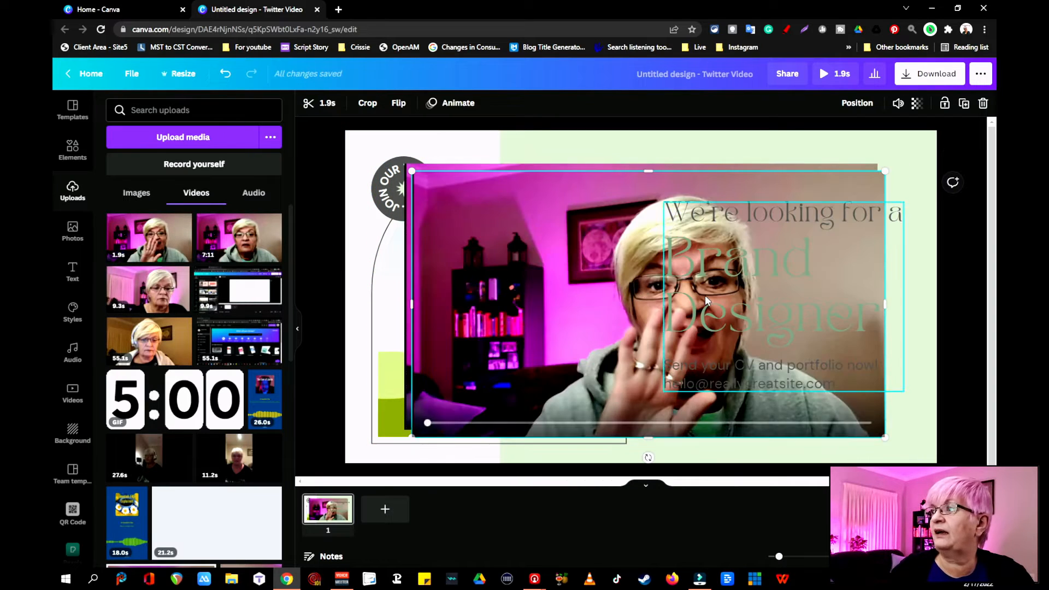
{"action": "left_click_drag", "start_coordinate": [576, 286], "coordinate": [473, 324]}
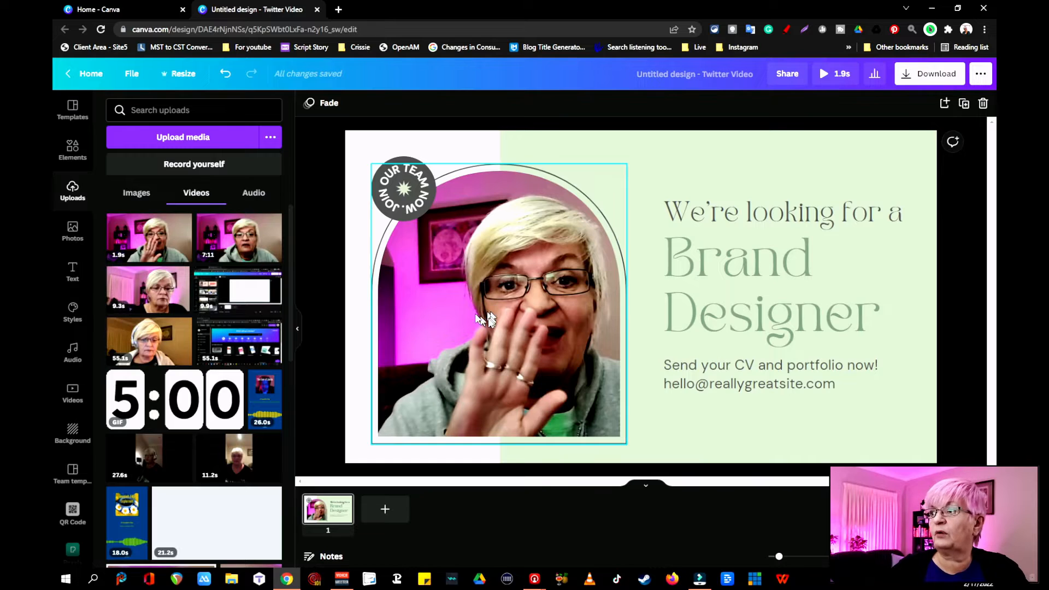
- Shift the video sideways within the arched frame so the woman's face is centred, and apply the crop
{"action": "double_click", "coordinate": [480, 315]}
{"action": "left_click_drag", "start_coordinate": [457, 315], "coordinate": [419, 314]}
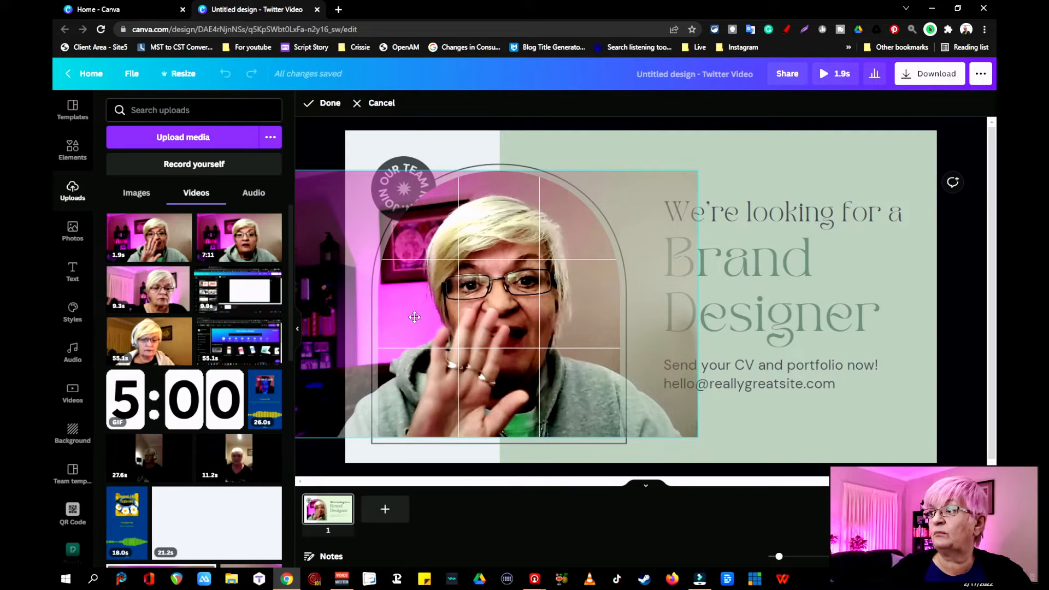
{"action": "left_click", "coordinate": [975, 343]}
{"action": "left_click", "coordinate": [983, 338]}
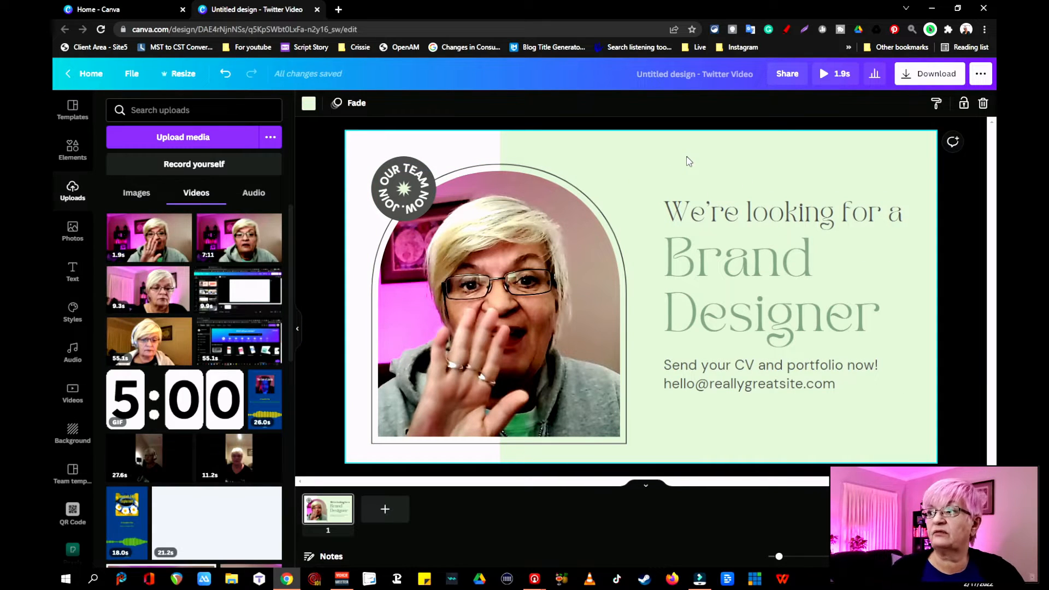
- Switch the design styles to the "Canva for social media" brand kit
{"action": "left_click", "coordinate": [73, 311]}
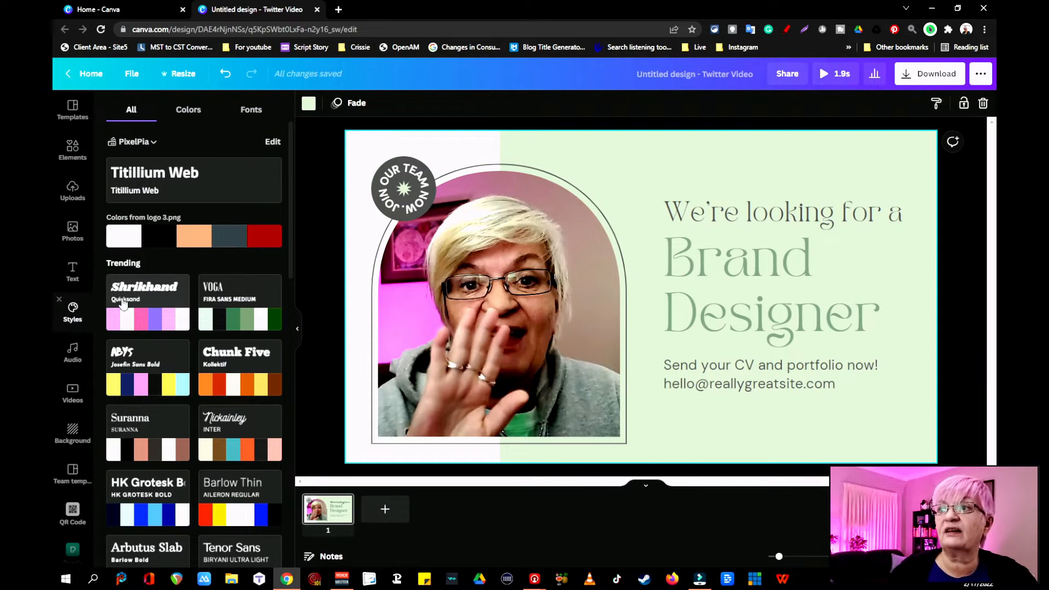
{"action": "left_click", "coordinate": [153, 143]}
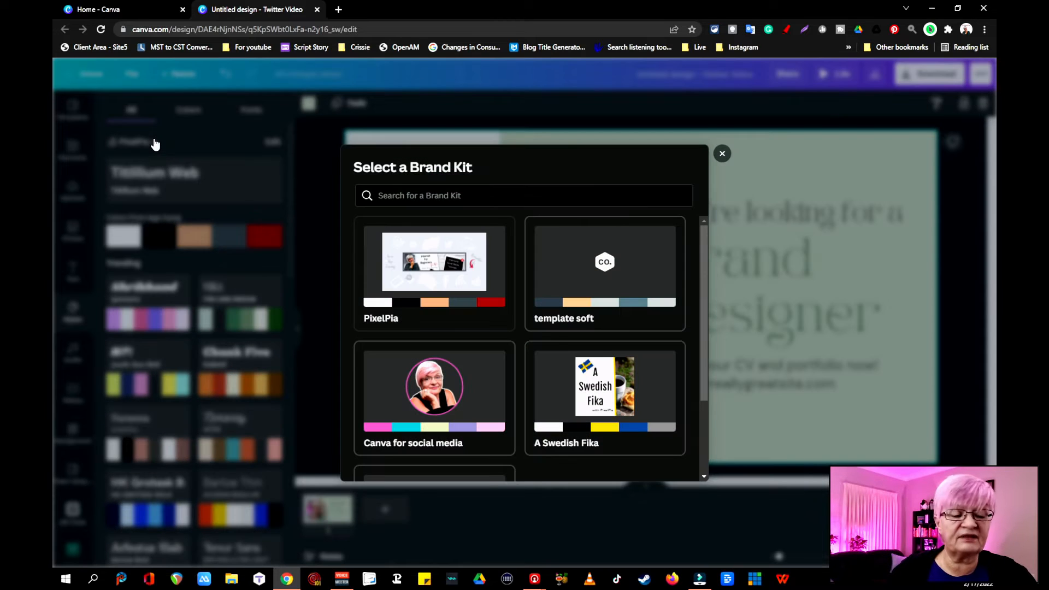
{"action": "left_click", "coordinate": [458, 382]}
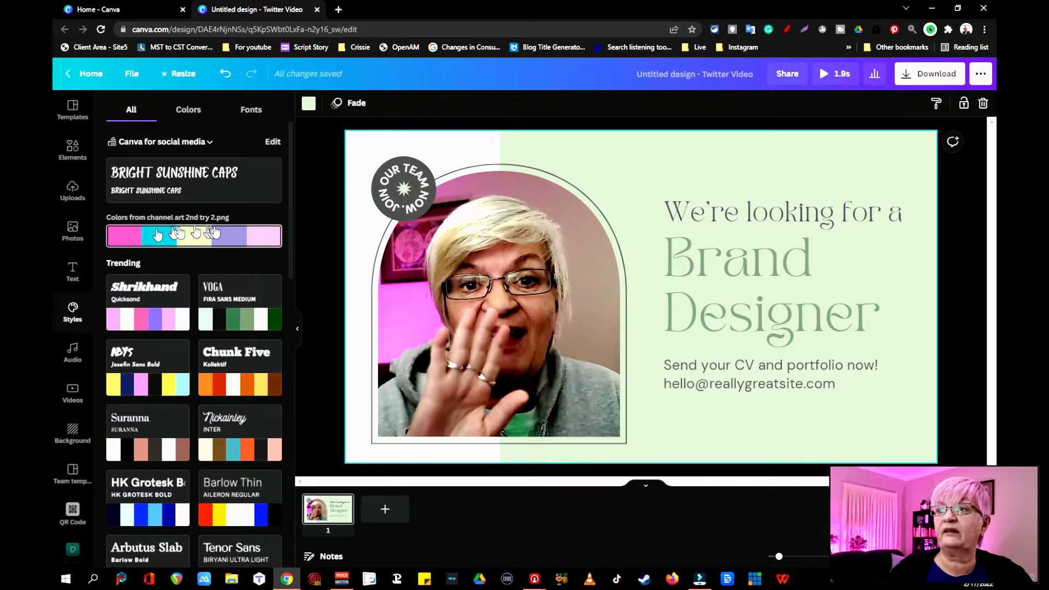
- Apply the brand kit's color palette and shuffle it to a pink and pale yellow background with pink text
{"action": "left_click", "coordinate": [249, 236]}
{"action": "left_click", "coordinate": [249, 236]}
{"action": "left_click", "coordinate": [248, 235]}
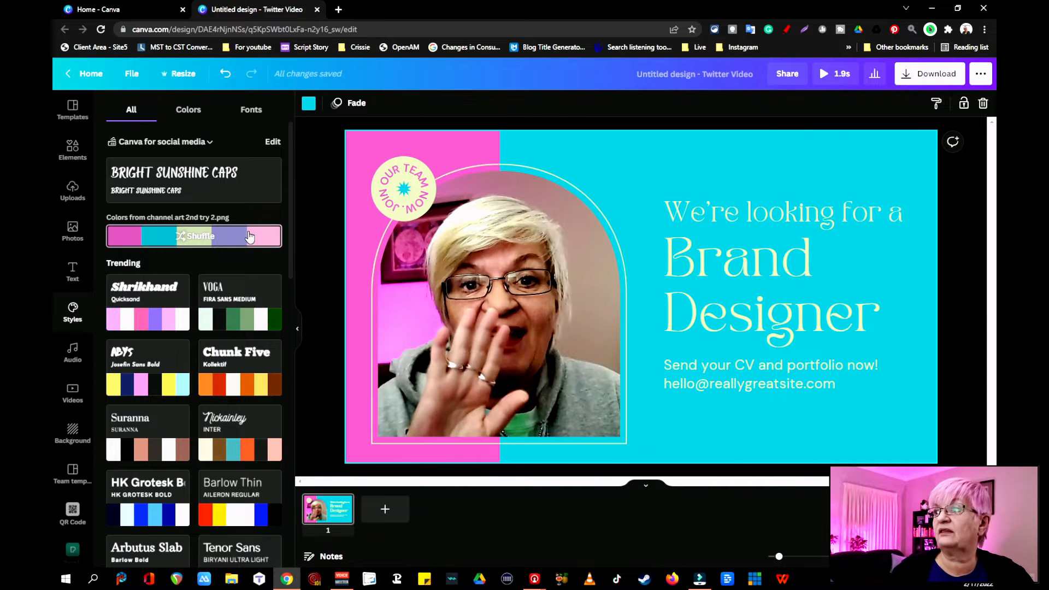
{"action": "left_click", "coordinate": [249, 236]}
{"action": "left_click", "coordinate": [248, 236]}
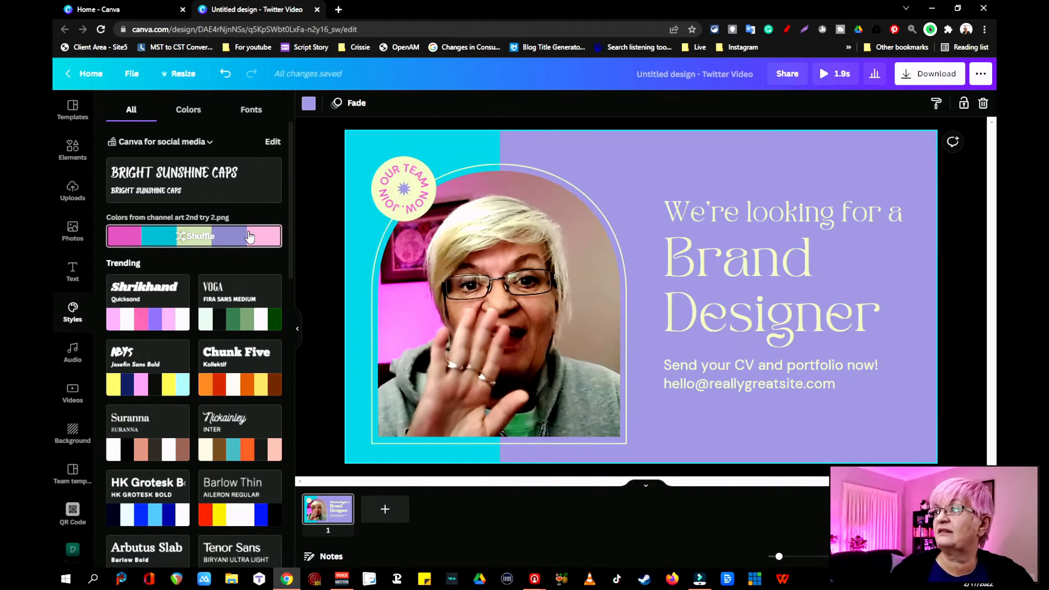
{"action": "left_click", "coordinate": [248, 236]}
{"action": "left_click", "coordinate": [248, 236]}
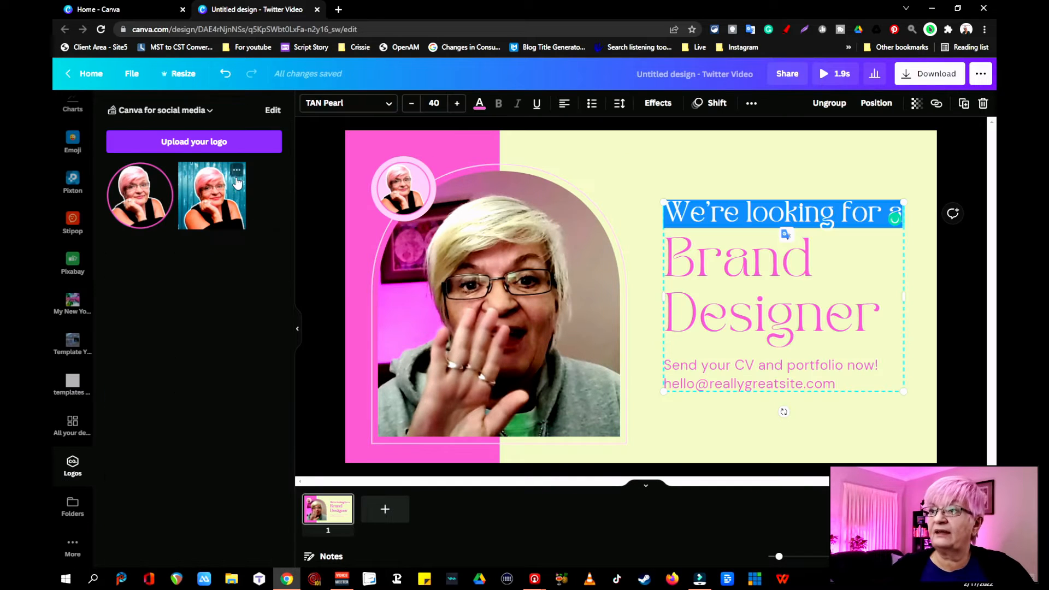
- Replace the "We're looking for a" text with "I have a new channel"
{"action": "left_click", "coordinate": [344, 103]}
{"action": "key", "text": "ctrl+a"}
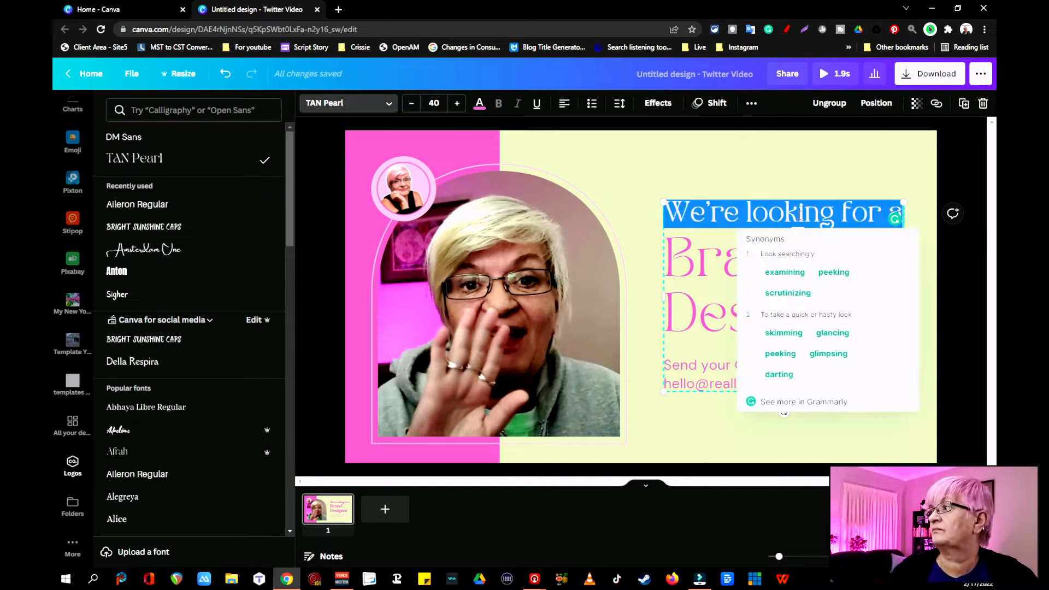
{"action": "type", "text": "I have a channel"}
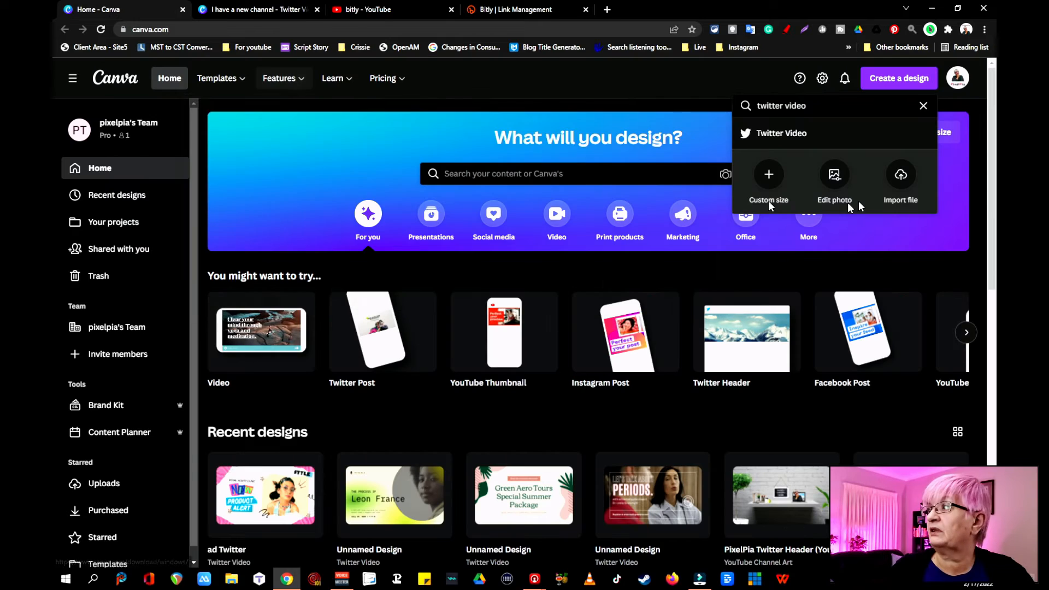
- Create another blank Twitter Video design from the design type search
{"action": "left_click", "coordinate": [776, 131]}
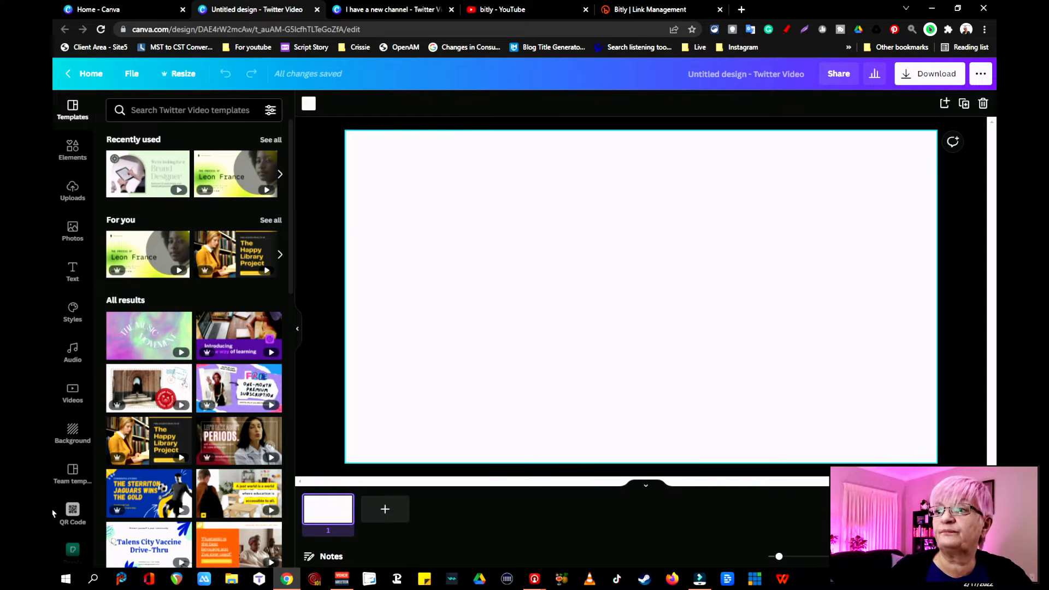
- Set the black-and-white photo of a hand in the rain as background and add a brush-stroke frame found by searching "frames"
{"action": "left_click", "coordinate": [73, 431]}
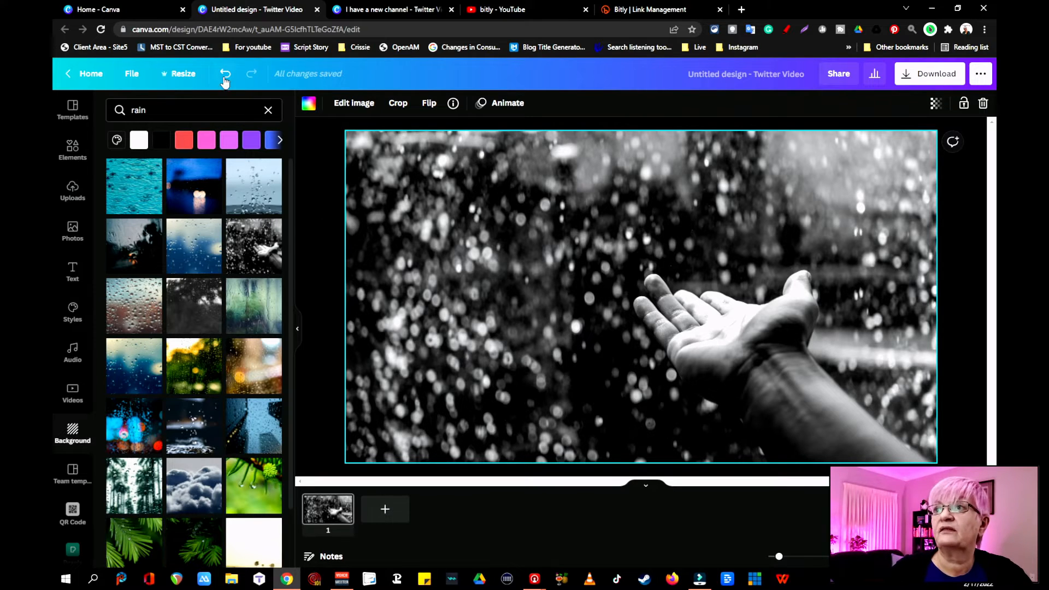
{"action": "left_click", "coordinate": [70, 148]}
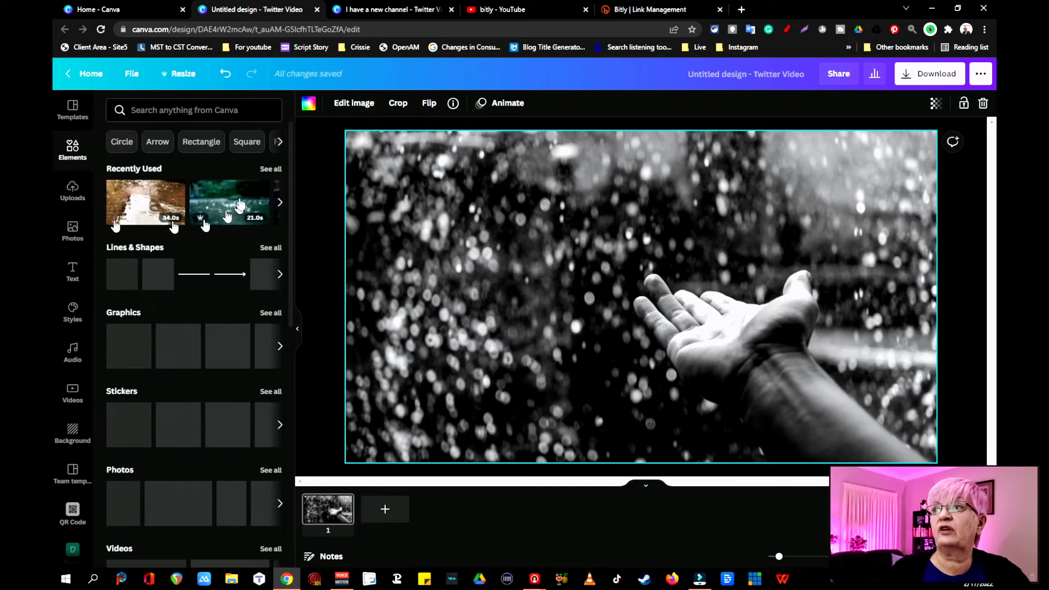
{"action": "left_click", "coordinate": [186, 110]}
{"action": "type", "text": "frames"}
{"action": "key", "text": "Return"}
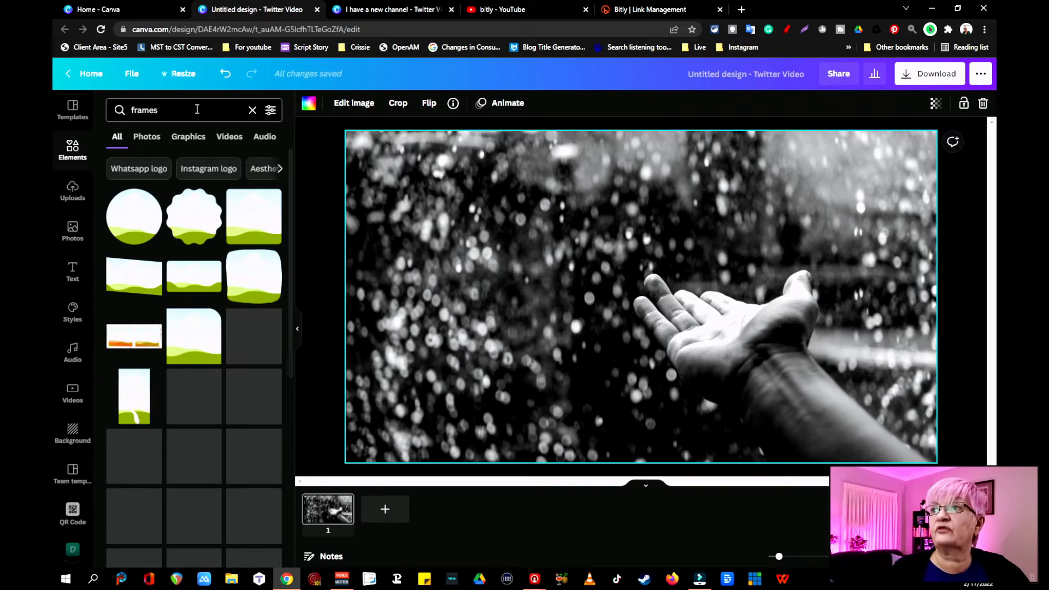
{"action": "scroll", "coordinate": [221, 261], "scroll_direction": "down", "scroll_amount": 10}
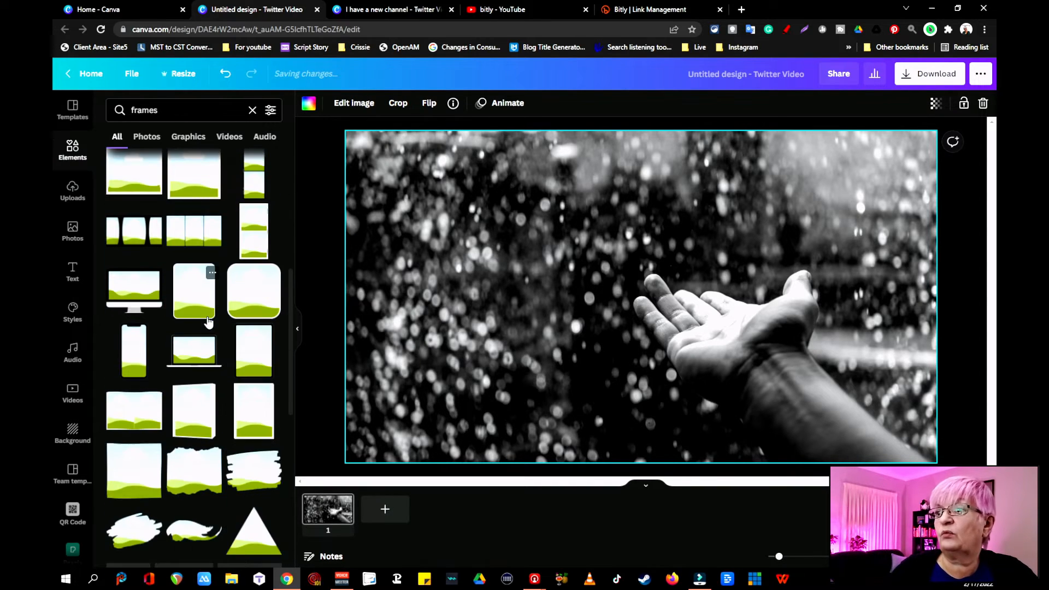
{"action": "scroll", "coordinate": [208, 229], "scroll_direction": "down", "scroll_amount": 2}
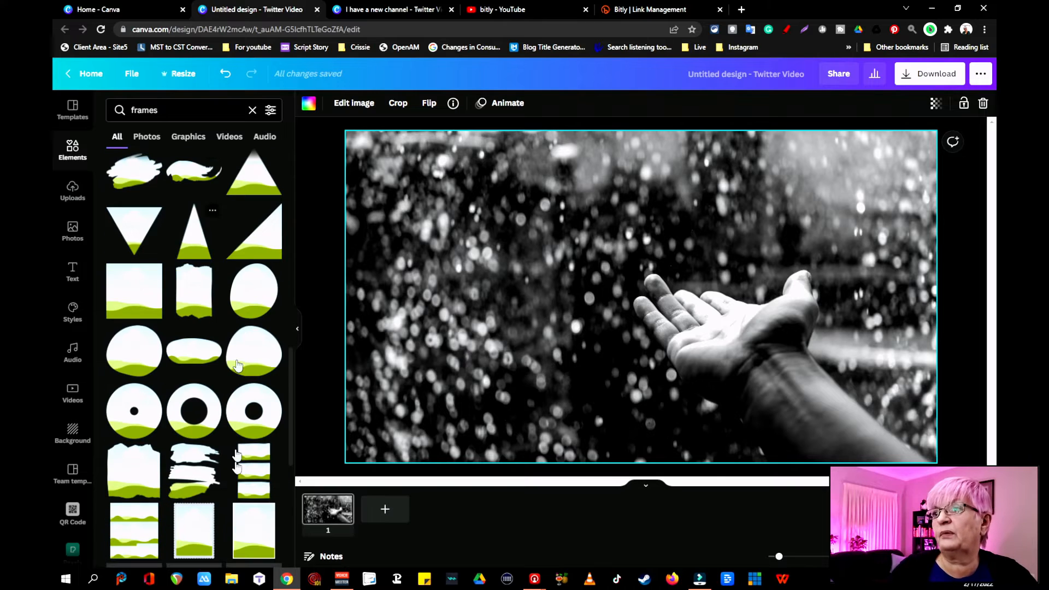
{"action": "scroll", "coordinate": [249, 295], "scroll_direction": "down", "scroll_amount": 5}
{"action": "scroll", "coordinate": [238, 264], "scroll_direction": "up", "scroll_amount": 3}
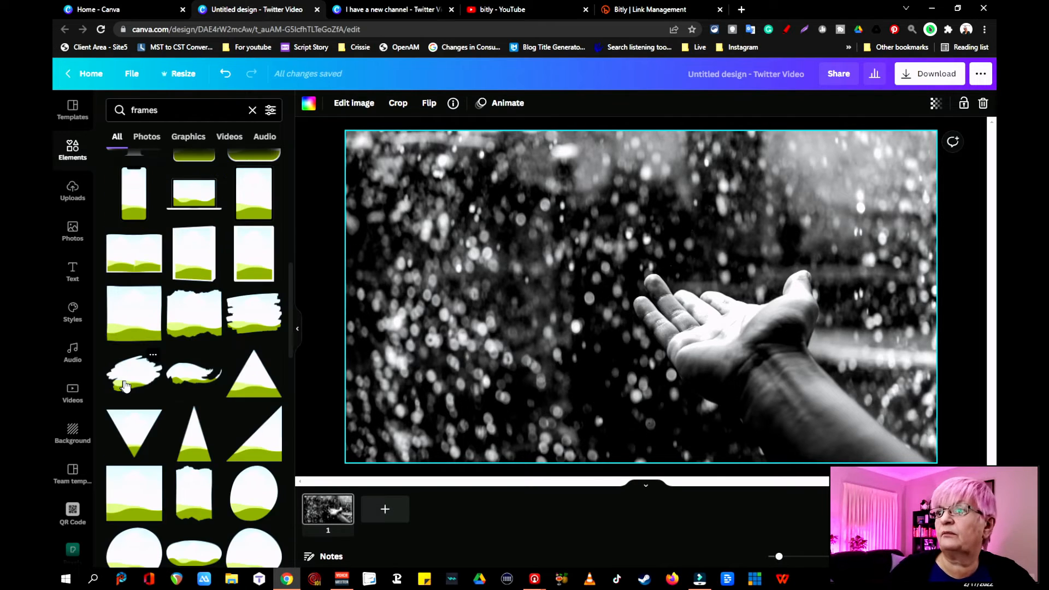
{"action": "left_click", "coordinate": [125, 386]}
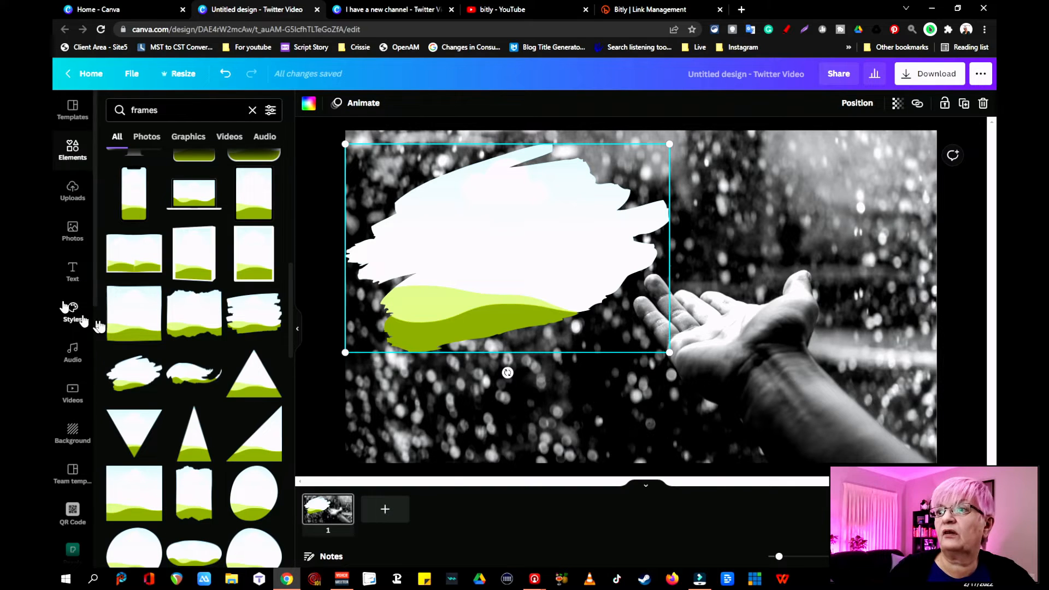
- Fill the brush-stroke frame with the 27-second rain video of purple flowers from the stock videos
{"action": "left_click", "coordinate": [73, 231]}
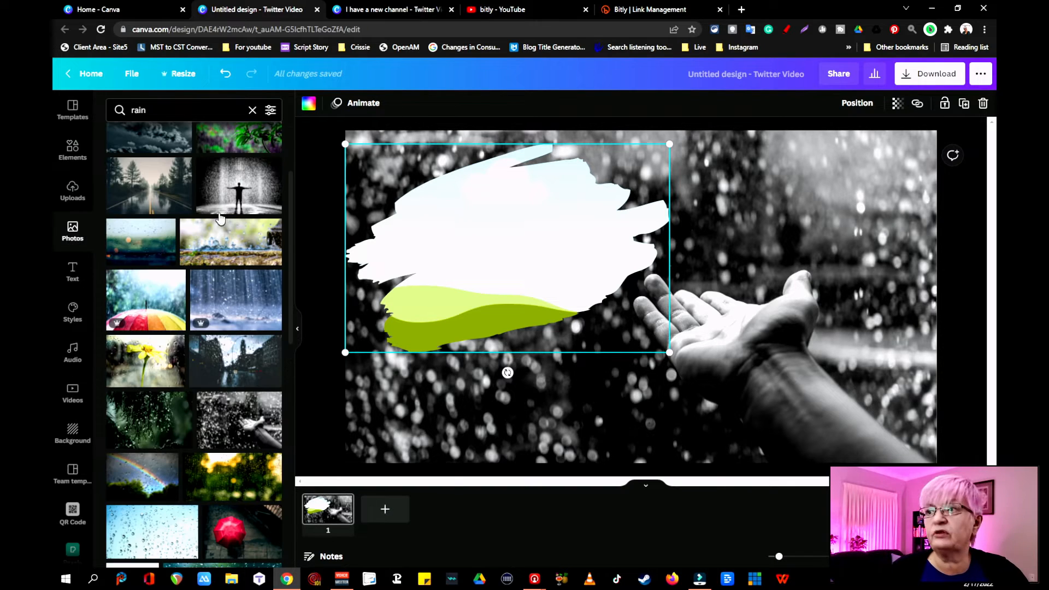
{"action": "left_click", "coordinate": [176, 109]}
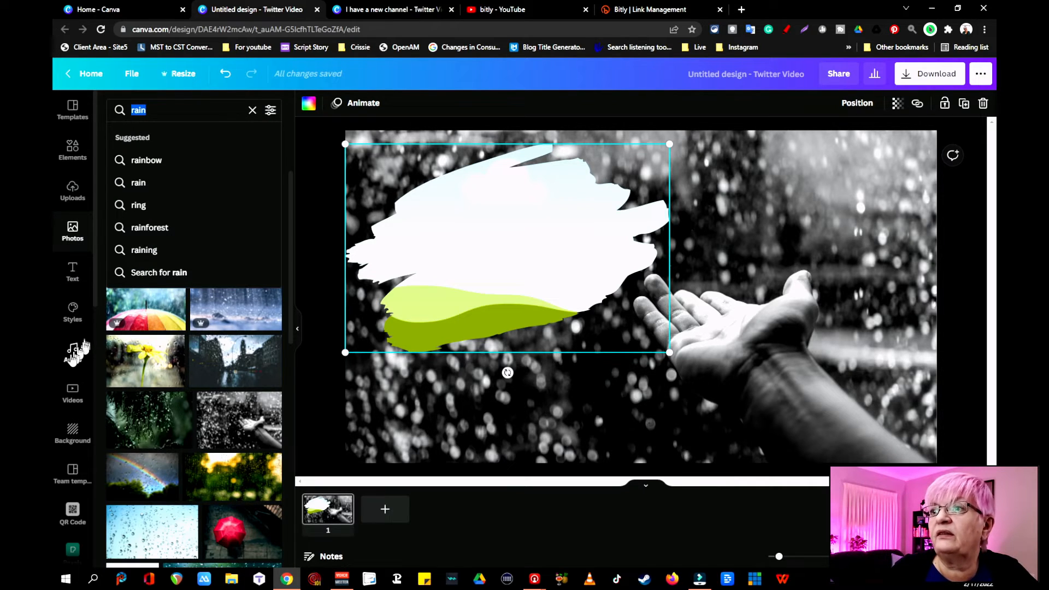
{"action": "left_click", "coordinate": [73, 391]}
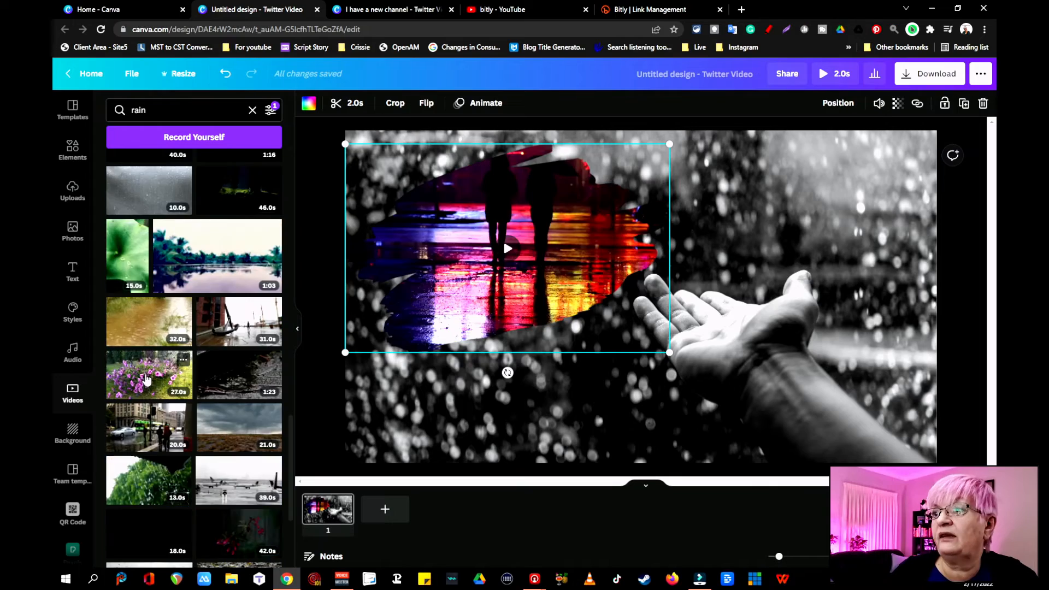
{"action": "mouse_move", "coordinate": [146, 379]}
{"action": "left_mouse_down"}
{"action": "mouse_move", "coordinate": [397, 314]}
{"action": "mouse_move", "coordinate": [487, 272]}
{"action": "left_mouse_up"}
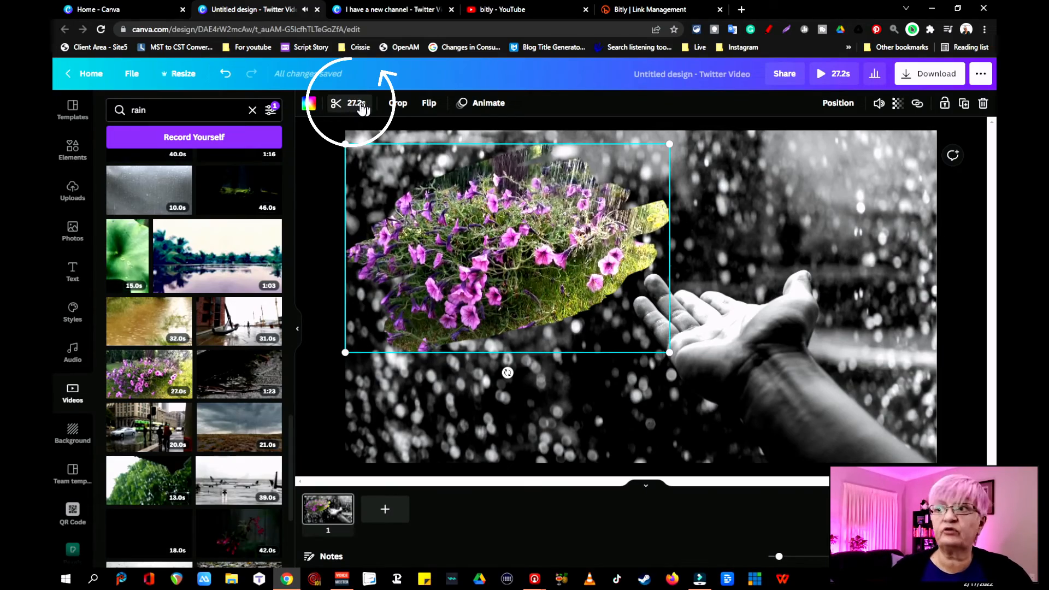
- Trim the end of the purple flower video so the clip lasts 2.5 seconds
{"action": "left_click", "coordinate": [336, 104]}
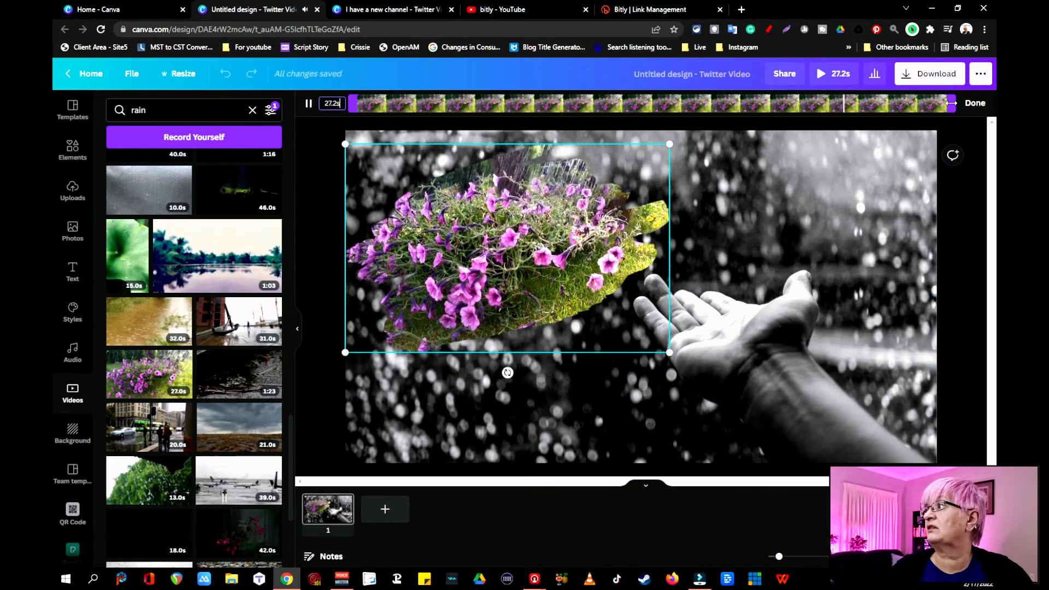
{"action": "left_click_drag", "start_coordinate": [951, 103], "coordinate": [862, 104]}
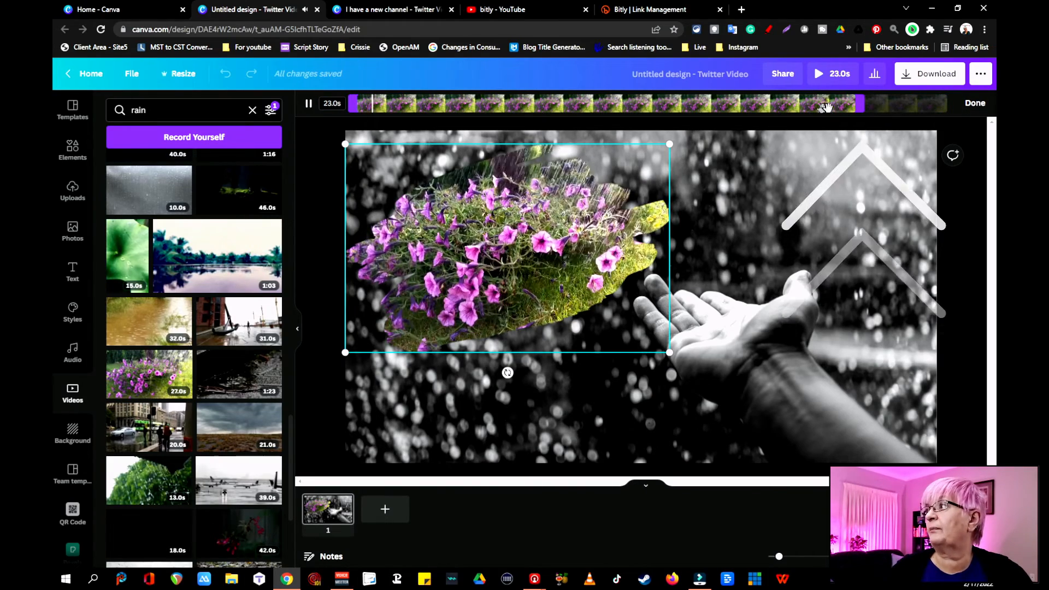
{"action": "left_click_drag", "start_coordinate": [847, 107], "coordinate": [416, 108]}
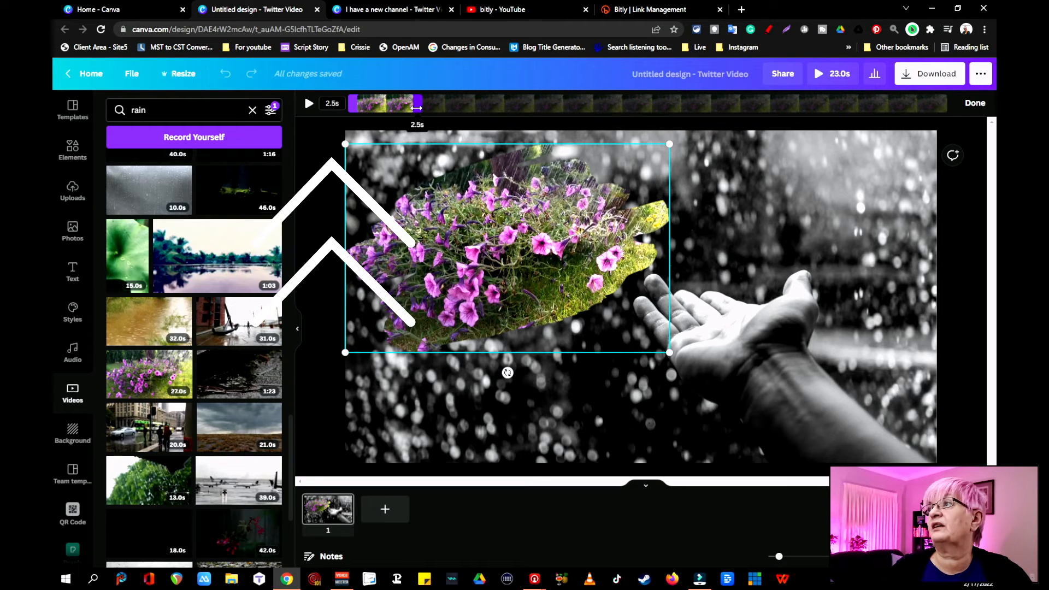
{"action": "left_click", "coordinate": [516, 415]}
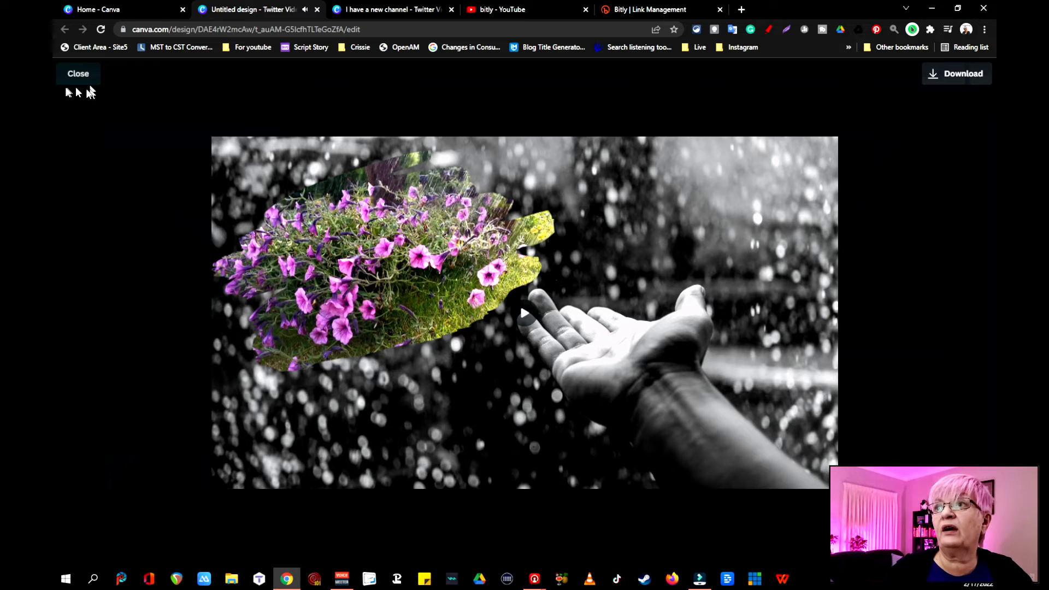
- Add a heading in the brand kit font reading "When it rains it pores"
{"action": "left_click", "coordinate": [78, 74]}
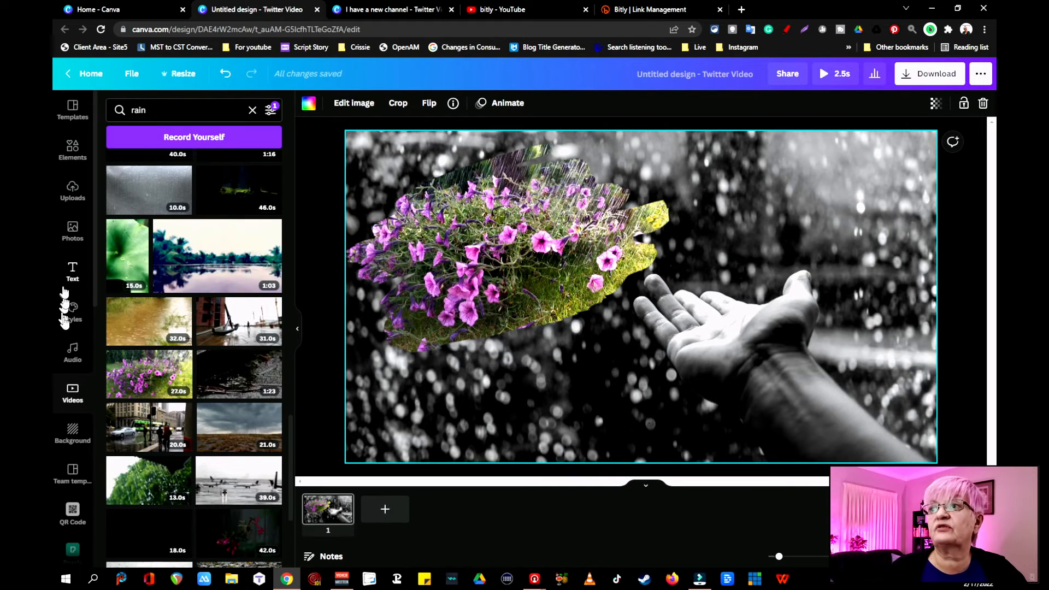
{"action": "left_click", "coordinate": [83, 280]}
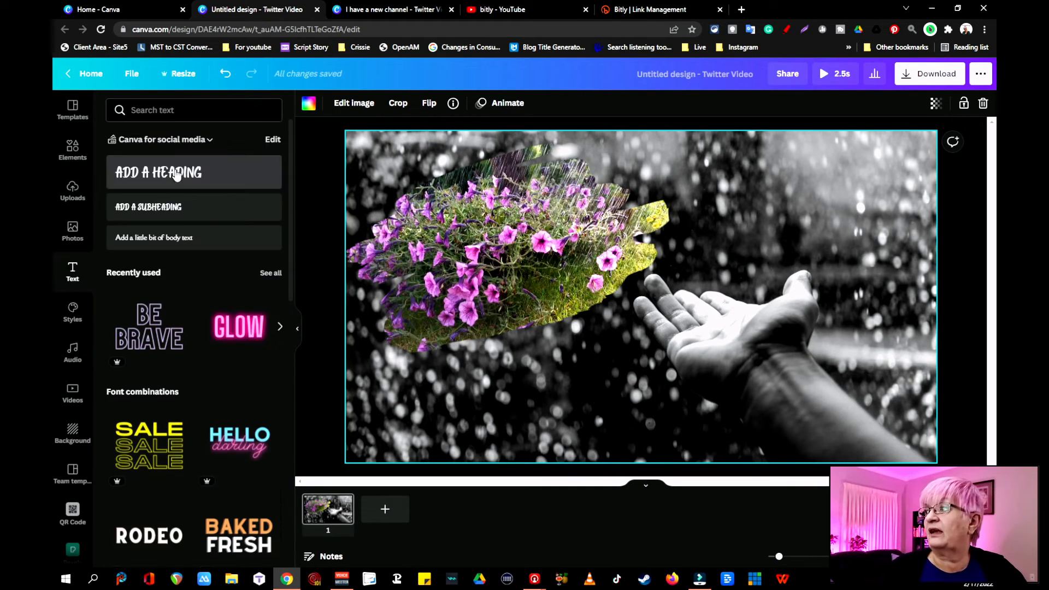
{"action": "left_click", "coordinate": [178, 174]}
{"action": "type", "text": "When it"}
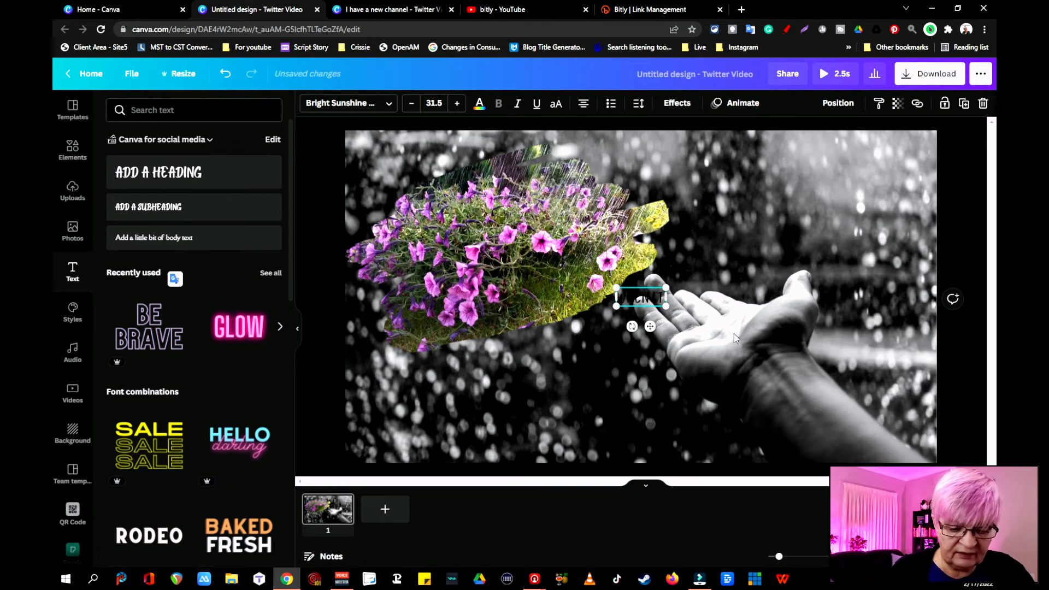
{"action": "type", "text": " rains it po"}
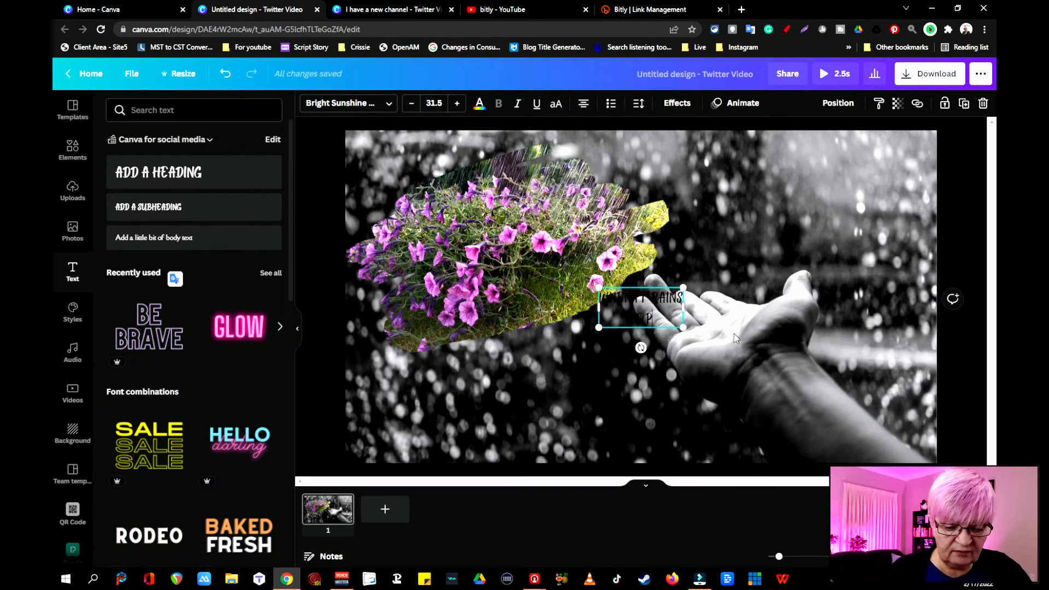
{"action": "type", "text": "res"}
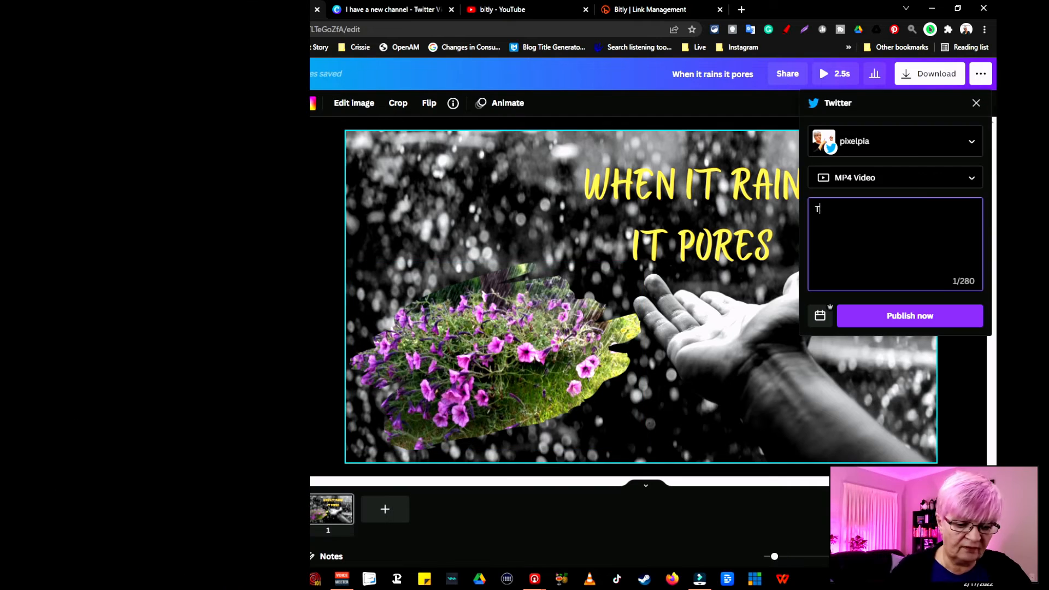
- Publish the MP4 video to Twitter with the caption "Testing to create video for Twitter in Canva #canva"
{"action": "type", "text": "Testing to create video for Twitter in Canva"}
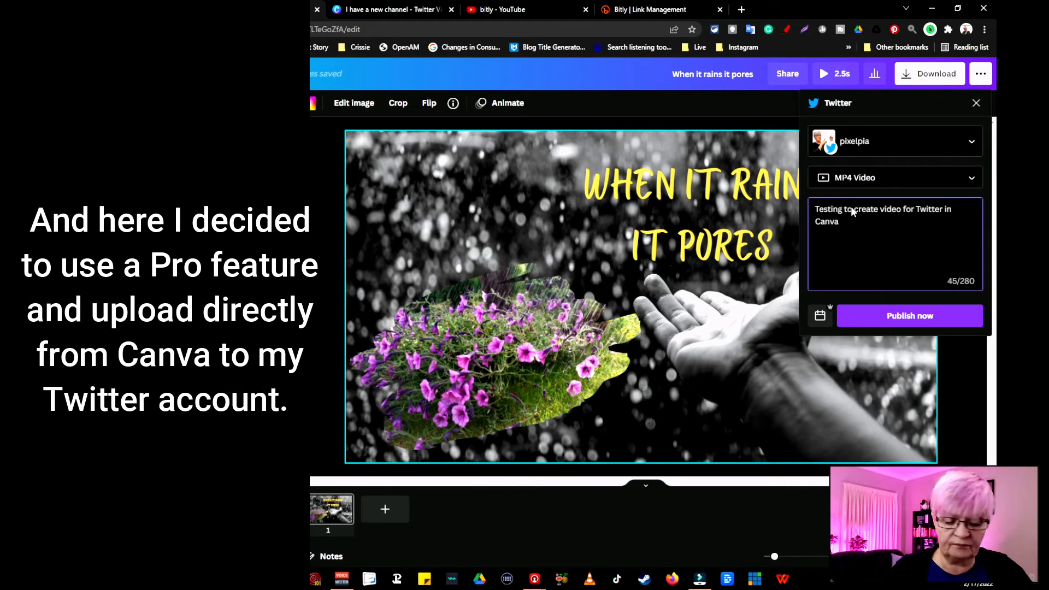
{"action": "left_click", "coordinate": [899, 316]}
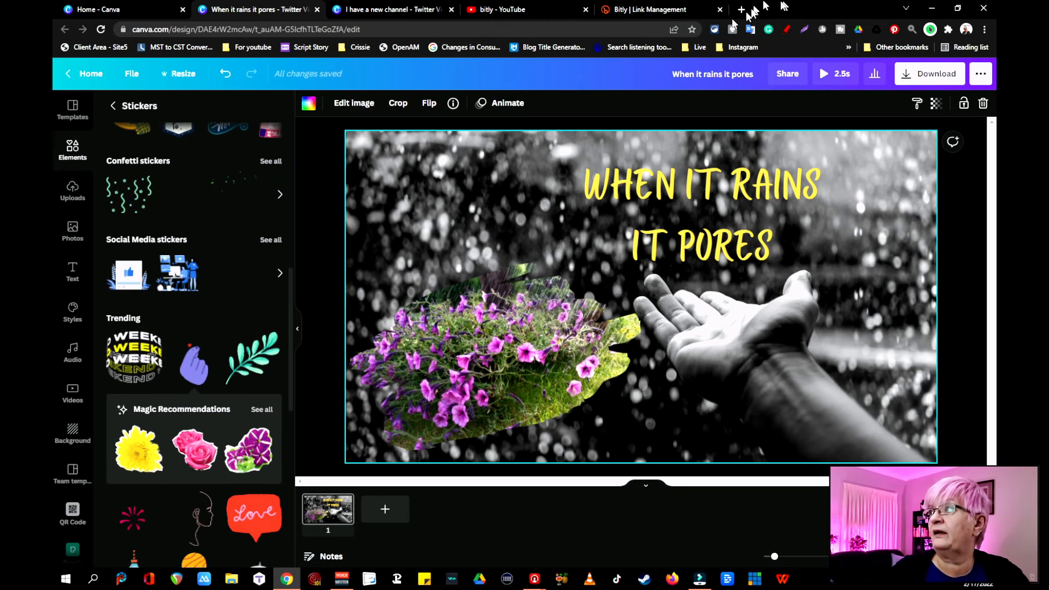
- Switch to Twitter in a new browser tab, check the published video on the profile and look through the home feed
{"action": "left_click", "coordinate": [743, 9]}
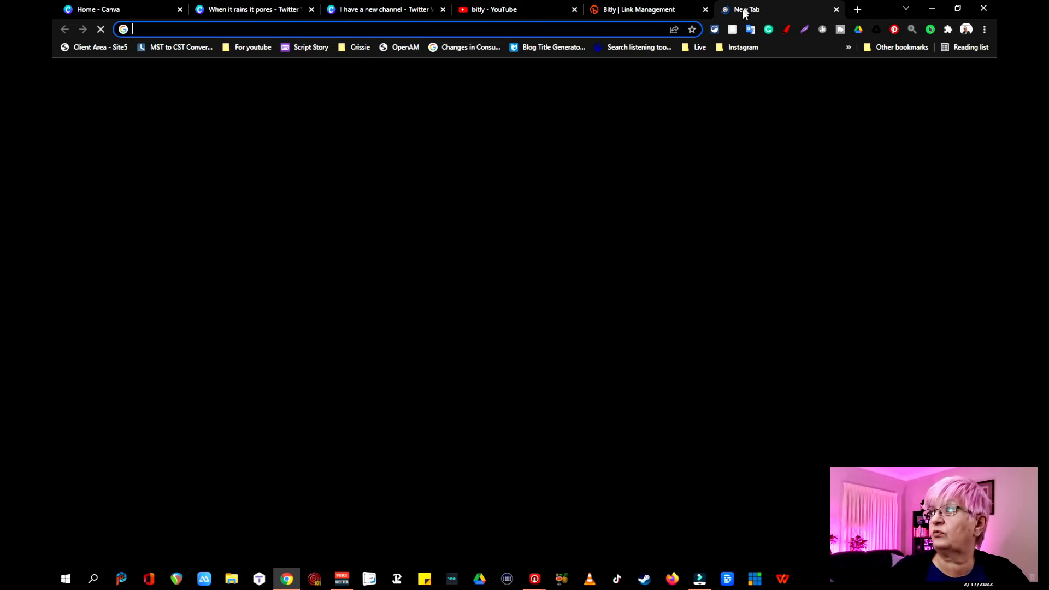
{"action": "left_click", "coordinate": [470, 281]}
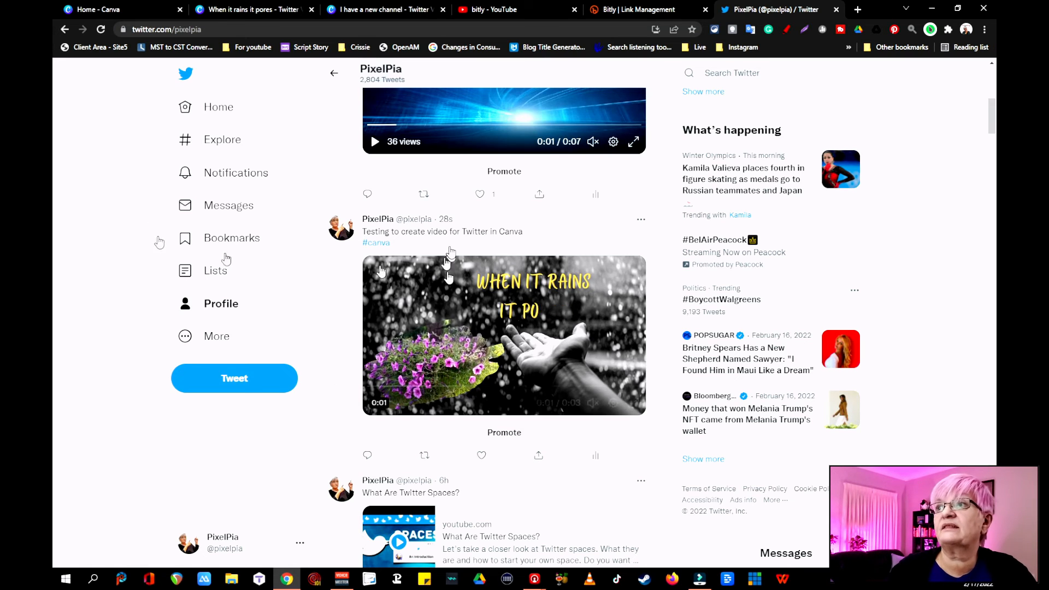
{"action": "left_click", "coordinate": [218, 107]}
{"action": "scroll", "coordinate": [575, 116], "scroll_direction": "down", "scroll_amount": 6}
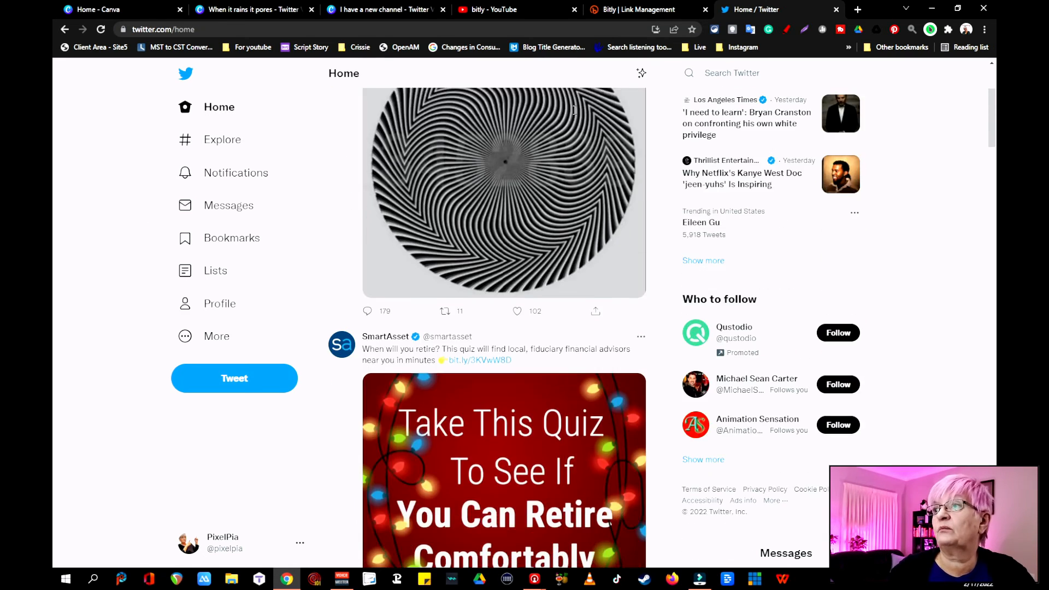
{"action": "scroll", "coordinate": [575, 115], "scroll_direction": "down", "scroll_amount": 7}
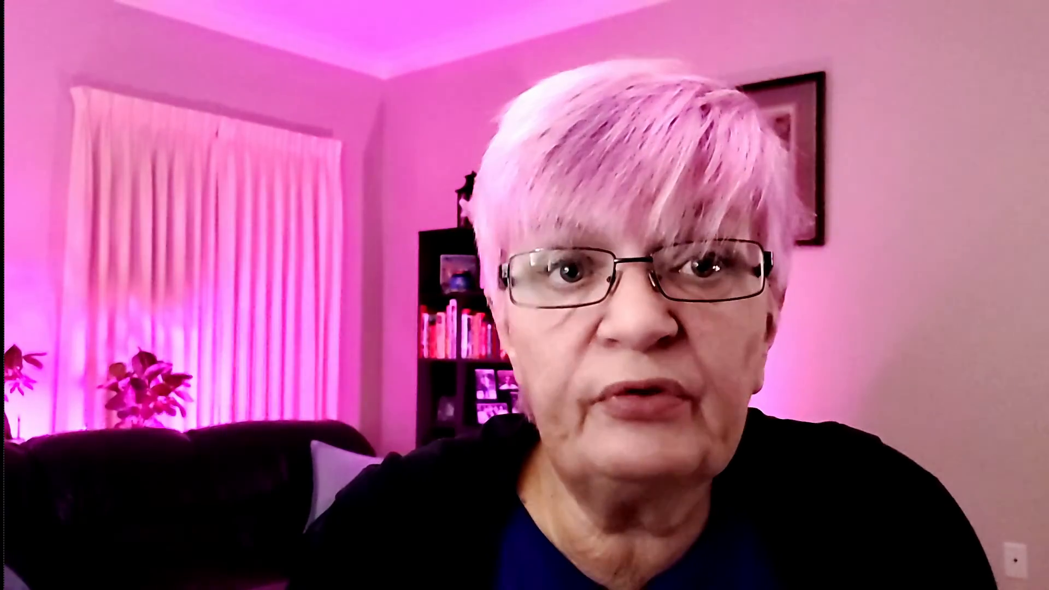